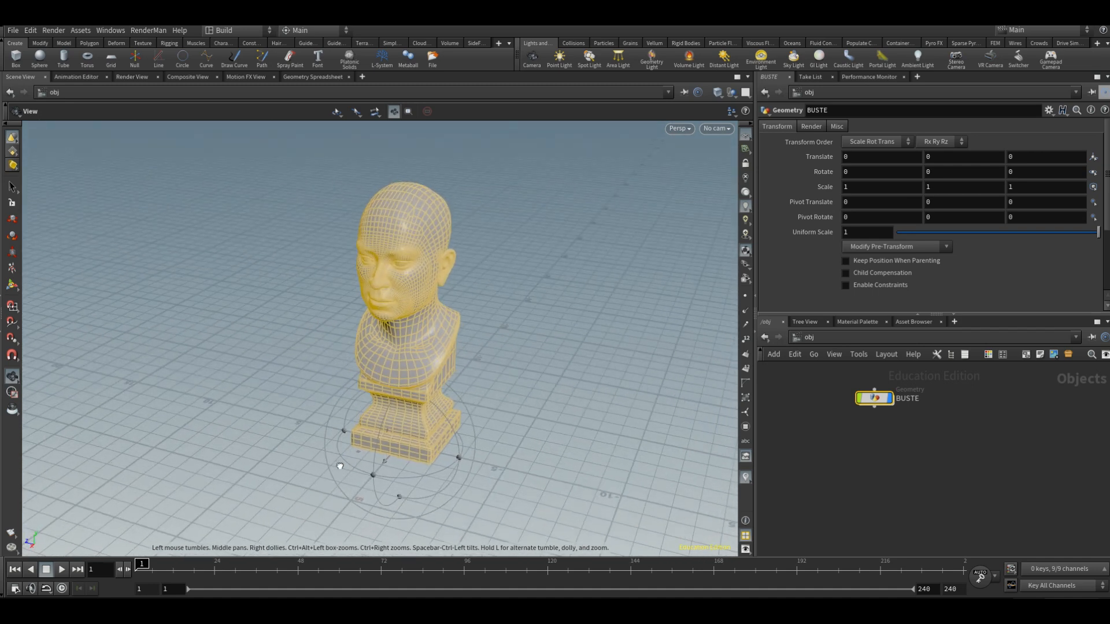
Step: Enter the BUSTE geometry object's network and make room below its file node
{"action": "key", "text": "Return"}
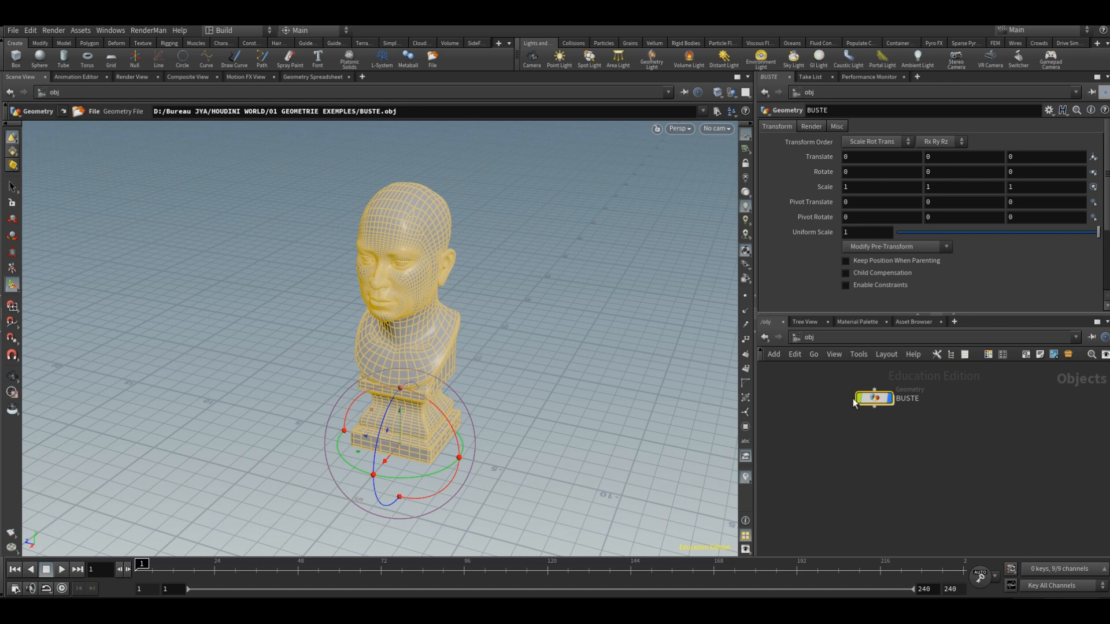
{"action": "double_click", "coordinate": [873, 398]}
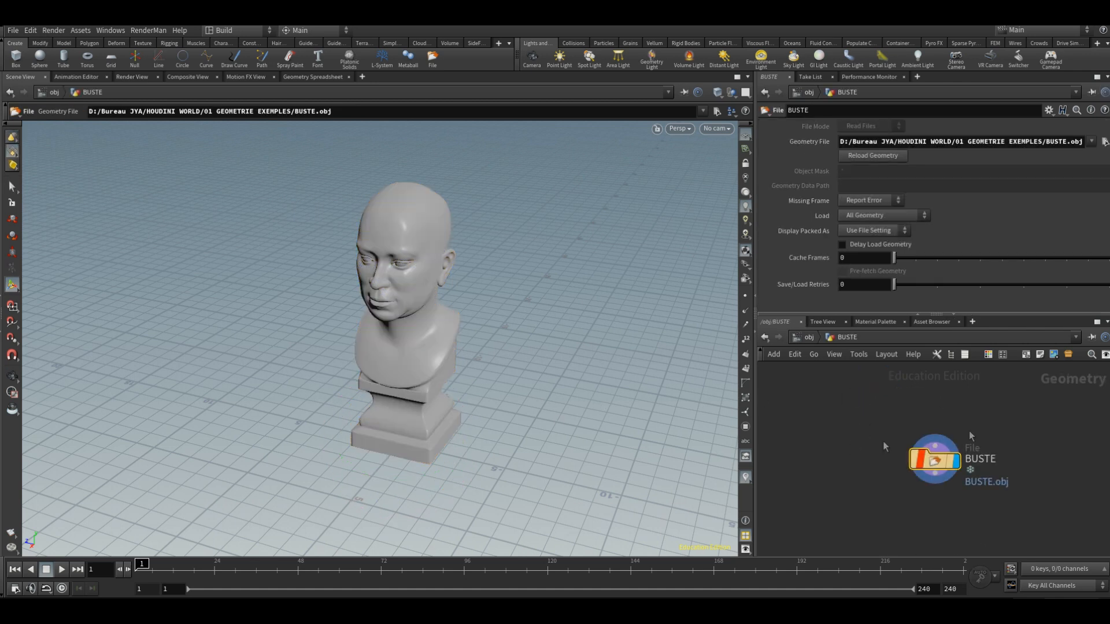
{"action": "left_click_drag", "start_coordinate": [478, 270], "coordinate": [505, 298], "text": "alt"}
{"action": "middle_click_drag", "start_coordinate": [504, 298], "coordinate": [436, 260], "text": "alt"}
{"action": "left_click", "coordinate": [977, 513]}
{"action": "middle_click_drag", "start_coordinate": [977, 514], "coordinate": [945, 452]}
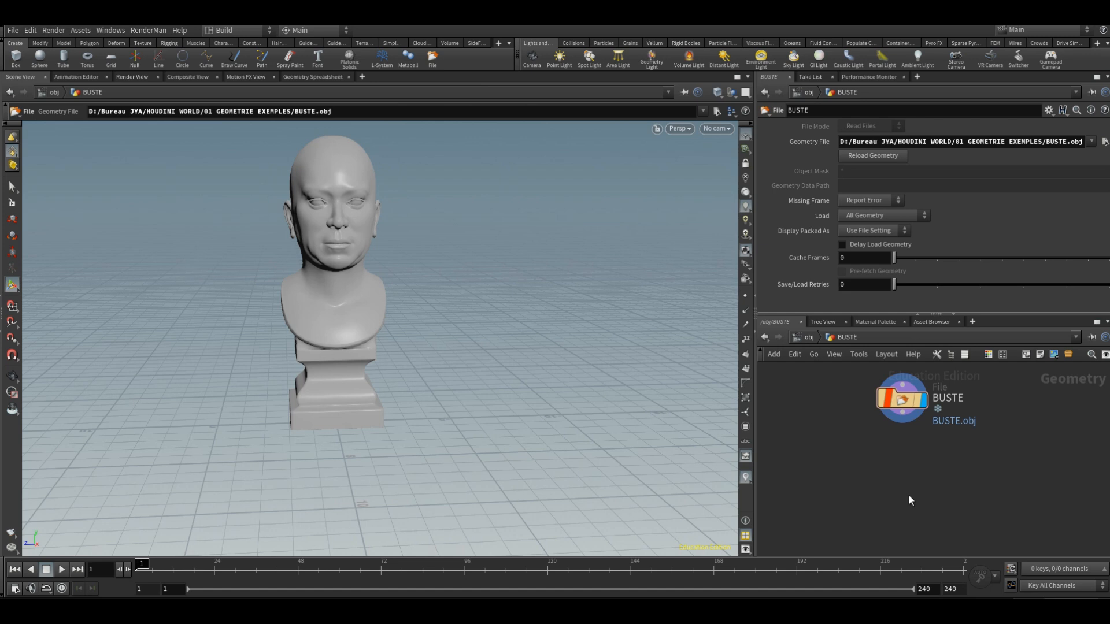
Step: Add a Labs RBD Fracture node fed by the BUSTE file node and display it
{"action": "key", "text": "Tab"}
{"action": "type", "text": "remesh"}
{"action": "key", "text": "Return"}
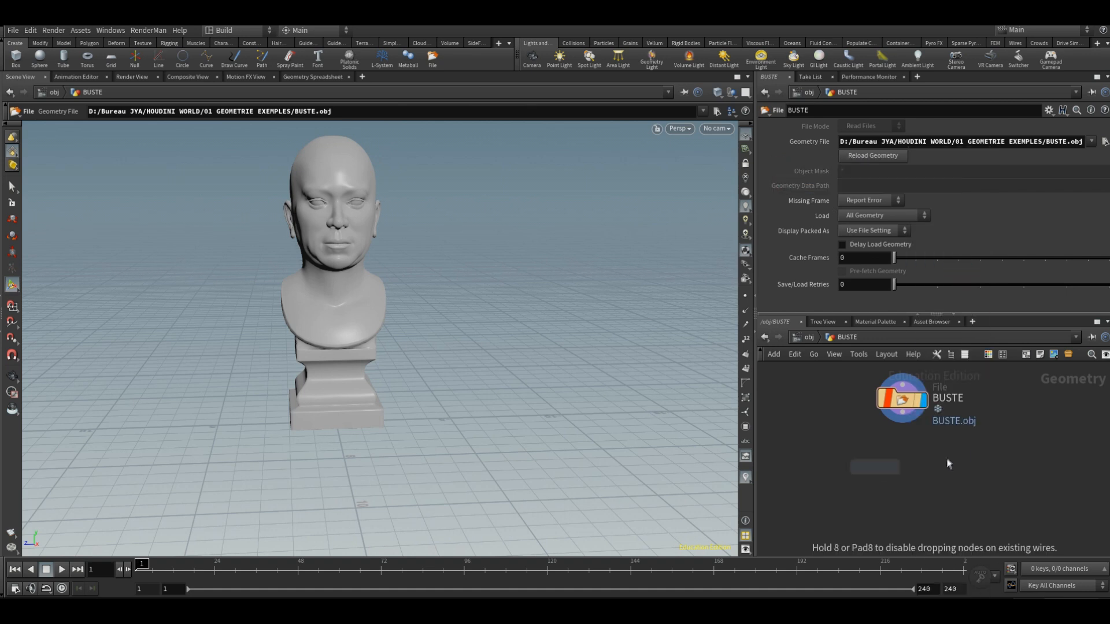
{"action": "left_click", "coordinate": [891, 446]}
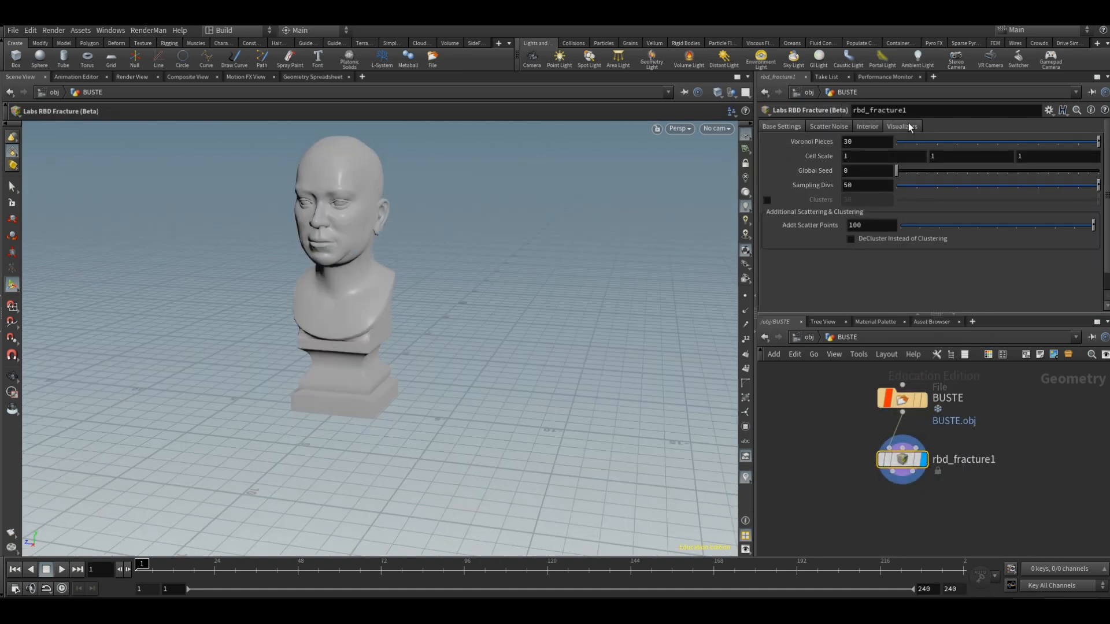
Step: Turn on Visualize Pieces for the fracture, try 20 Voronoi pieces, and set Voronoi Pieces to 200
{"action": "left_click", "coordinate": [907, 127]}
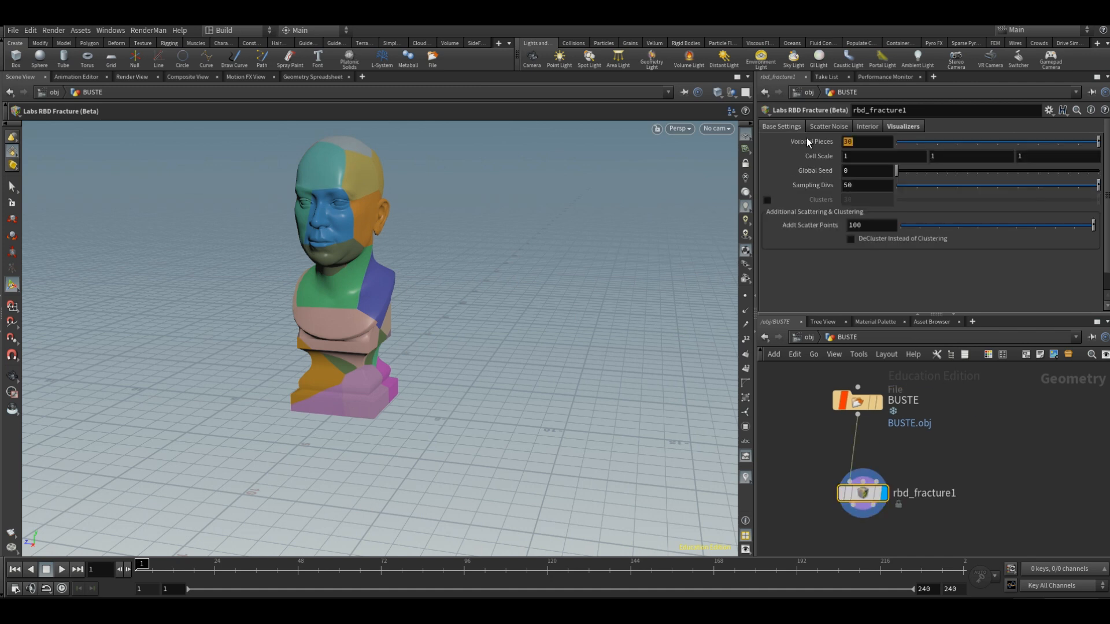
{"action": "type", "text": "20"}
{"action": "key", "text": "Return"}
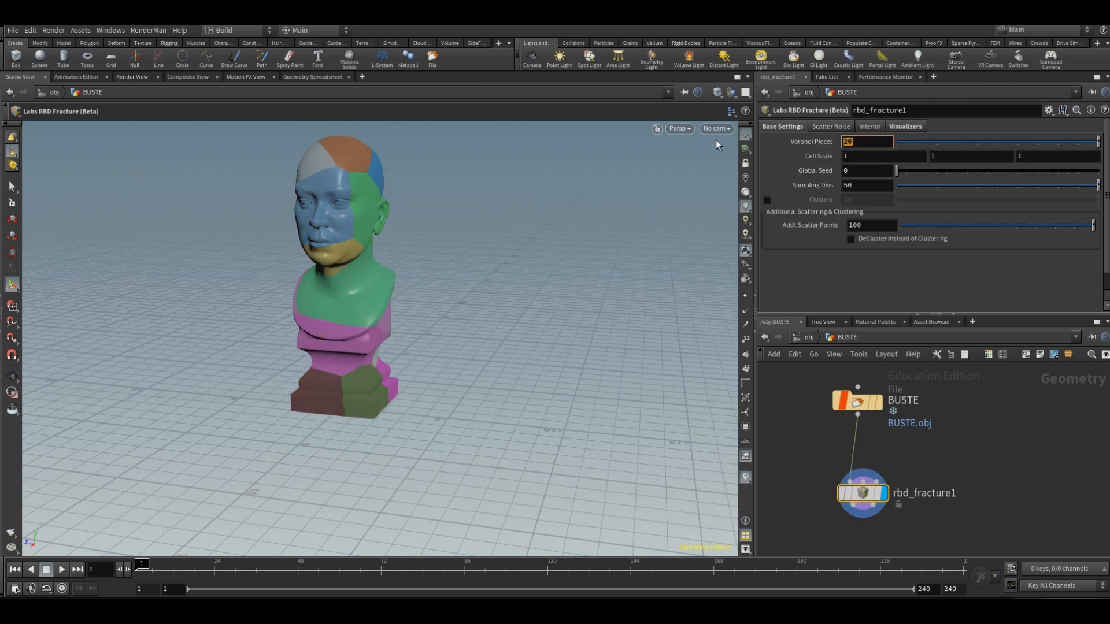
{"action": "type", "text": "200"}
{"action": "key", "text": "Return"}
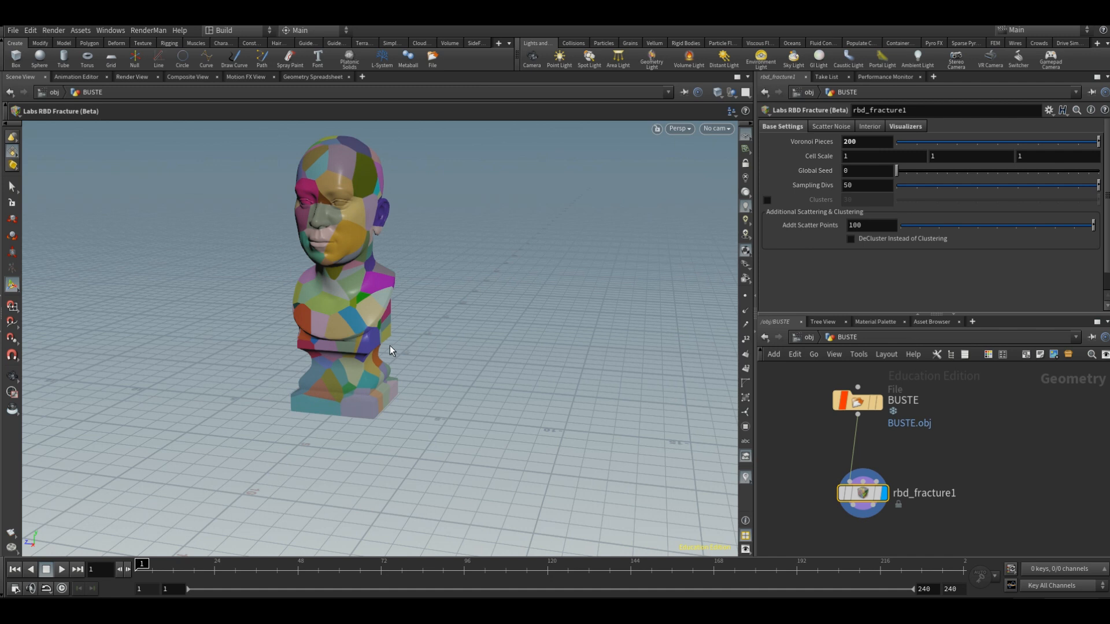
Step: Add a Box node beside the fracture node and set its Uniform Scale to 5
{"action": "key", "text": "Tab"}
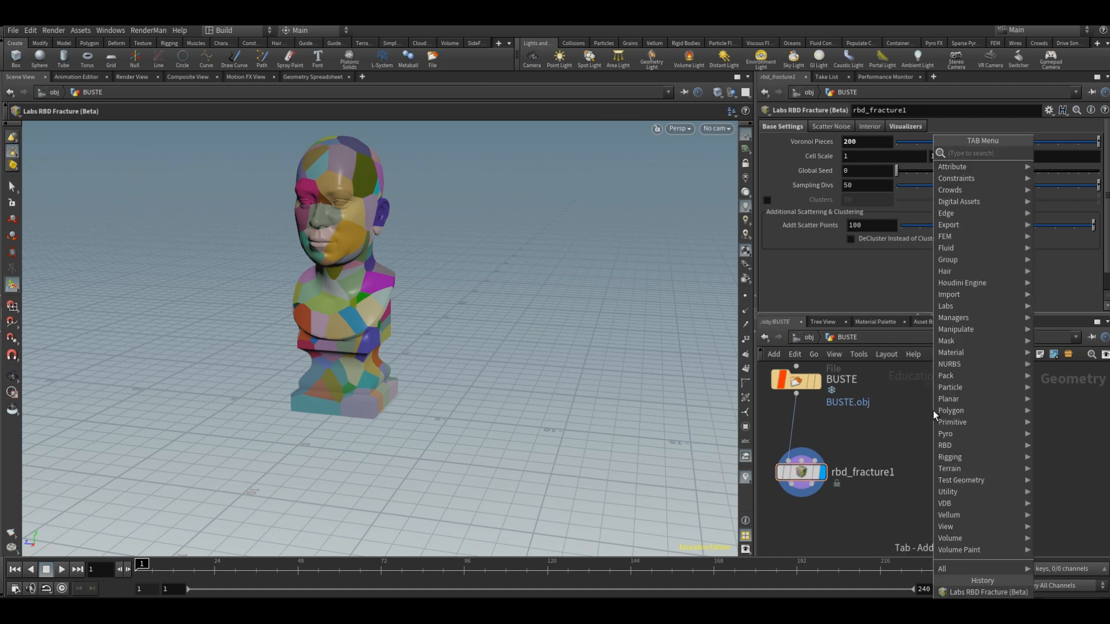
{"action": "type", "text": "box"}
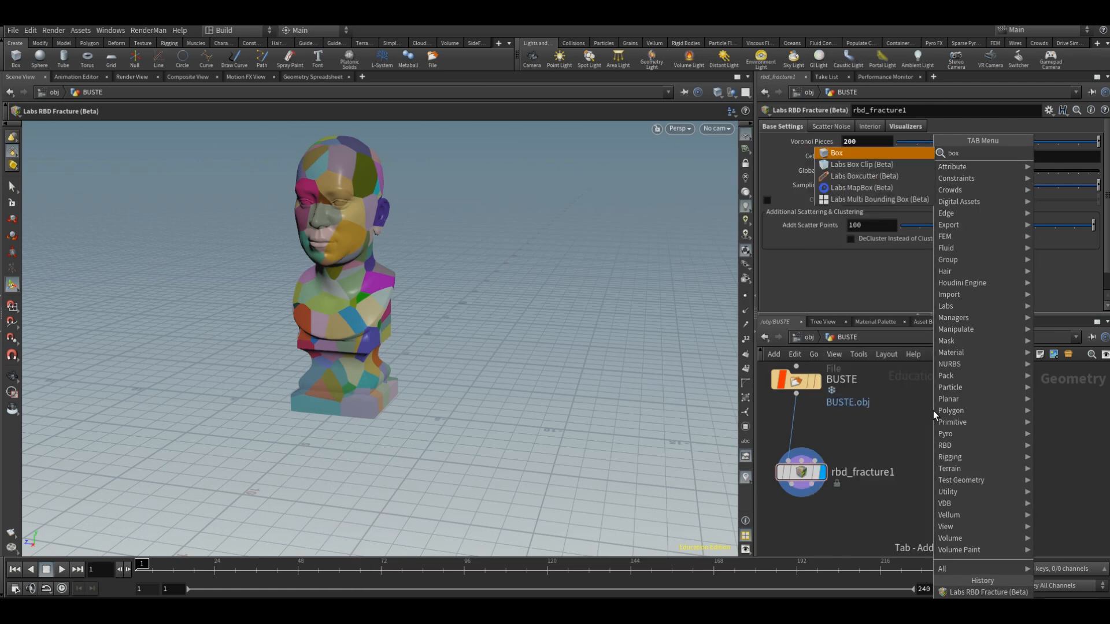
{"action": "left_click", "coordinate": [888, 155]}
{"action": "left_click", "coordinate": [944, 438]}
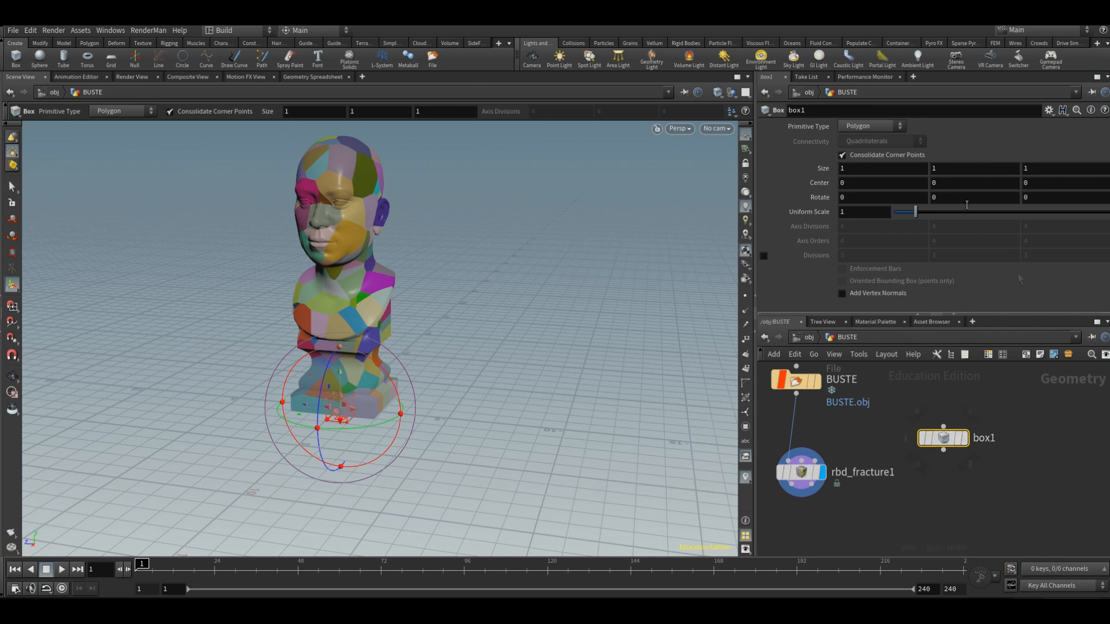
{"action": "type", "text": "5"}
{"action": "key", "text": "Return"}
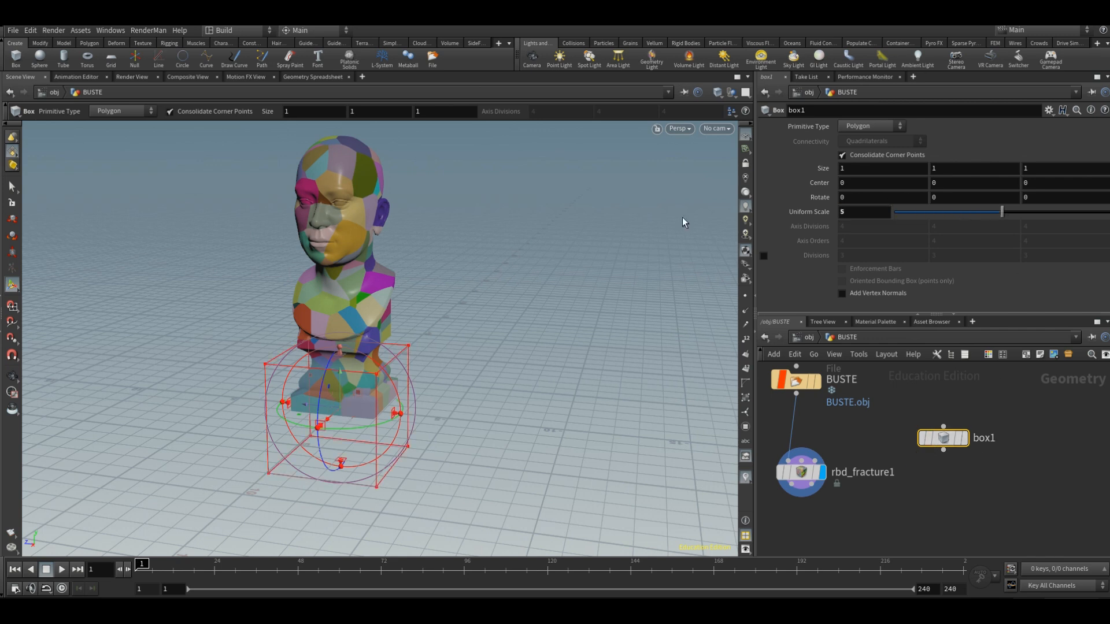
Step: Raise and widen the box around the bust's pedestal, with X size about 1.15 and center about -0.38, 1.96, 0
{"action": "left_click_drag", "start_coordinate": [341, 382], "coordinate": [341, 339]}
{"action": "left_click_drag", "start_coordinate": [522, 377], "coordinate": [360, 359], "text": "alt"}
{"action": "left_click_drag", "start_coordinate": [489, 361], "coordinate": [514, 362]}
{"action": "left_click_drag", "start_coordinate": [370, 448], "coordinate": [566, 451], "text": "alt"}
Step: Connect the box to the fracture node's Forced Cluster Areas input and enable Clusters
{"action": "left_click_drag", "start_coordinate": [944, 450], "coordinate": [816, 463]}
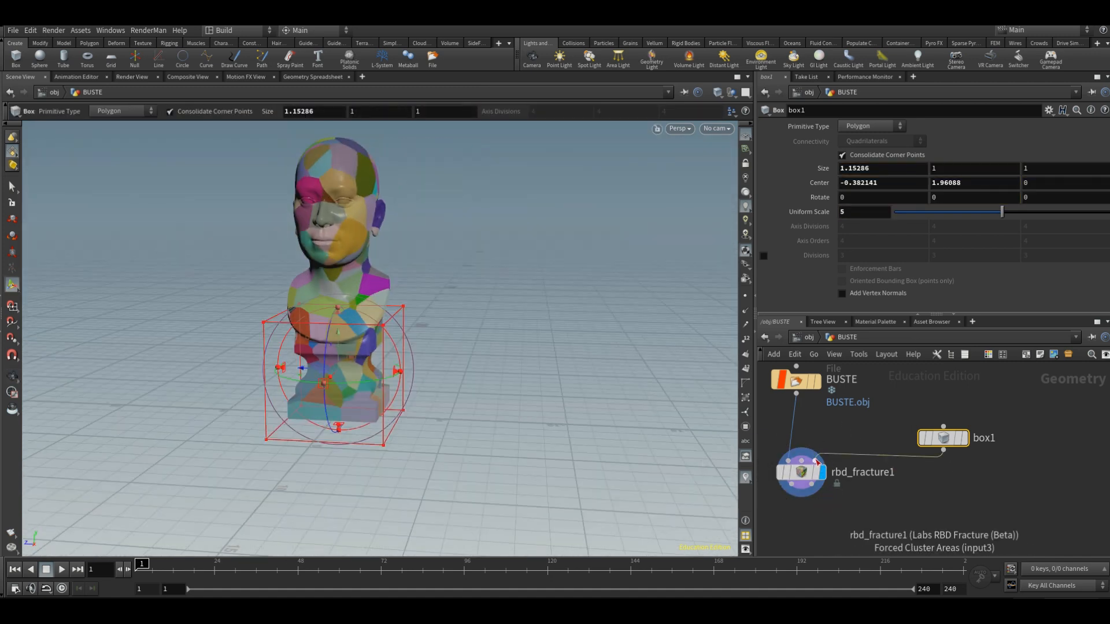
{"action": "middle_click_drag", "start_coordinate": [828, 492], "coordinate": [923, 492]}
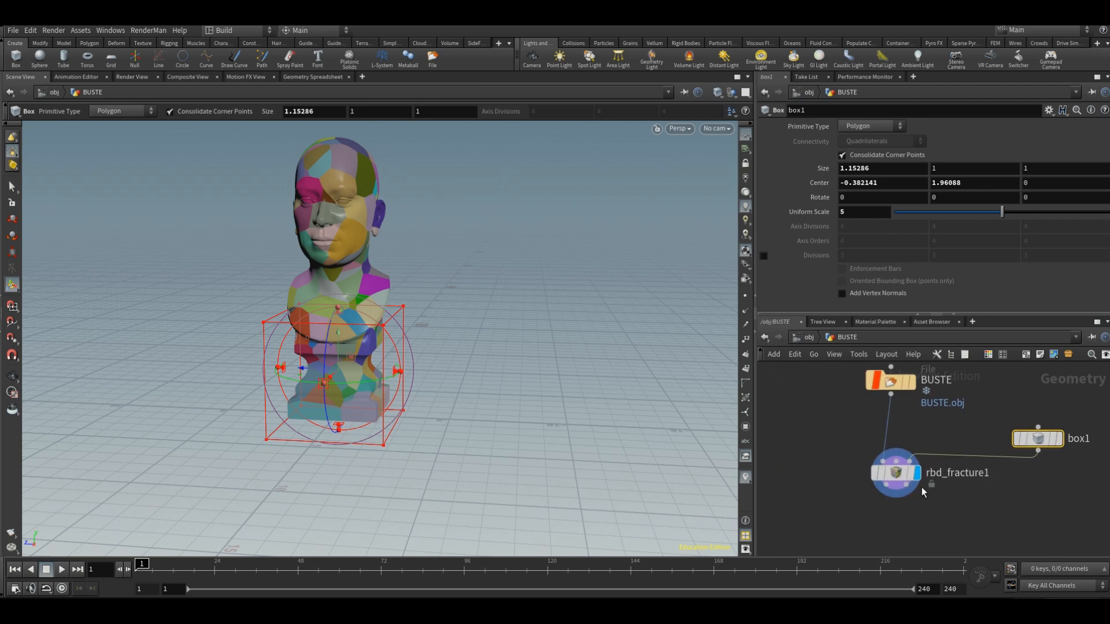
{"action": "left_click", "coordinate": [898, 474]}
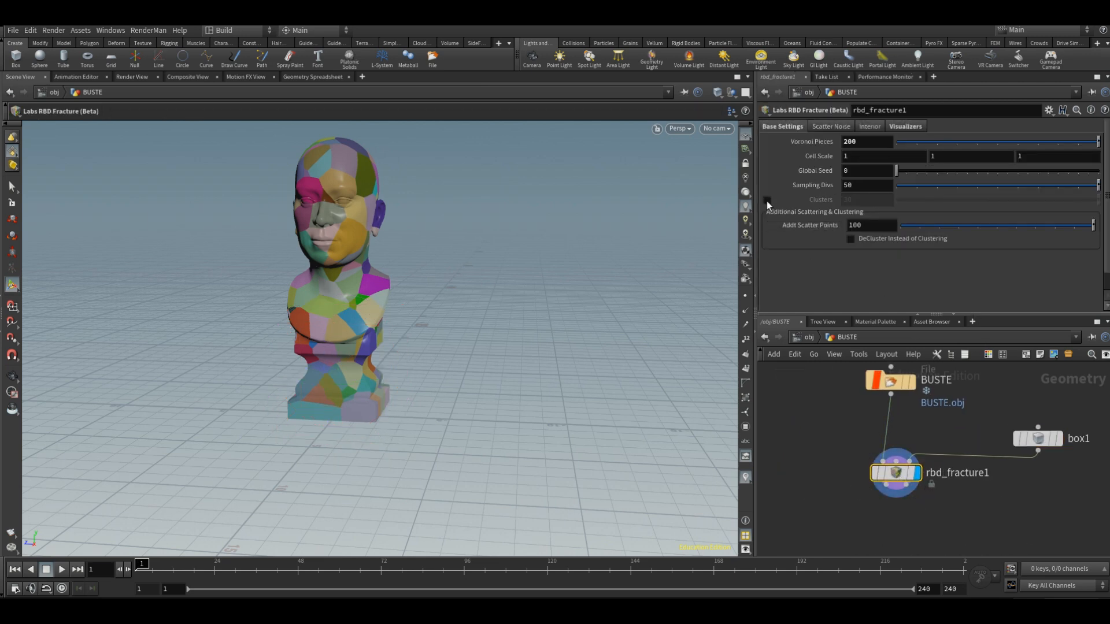
{"action": "left_click", "coordinate": [767, 200]}
Step: Raise the box slightly over the pedestal to a Y center of about 2.09
{"action": "left_click", "coordinate": [1036, 438]}
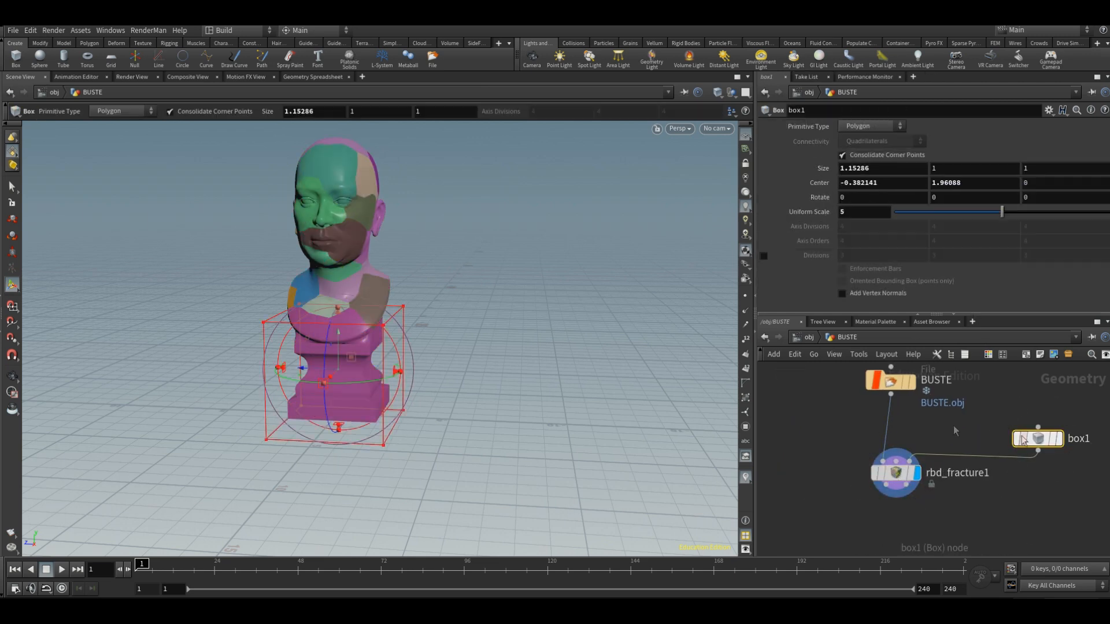
{"action": "mouse_move", "coordinate": [339, 335]}
{"action": "left_mouse_down"}
{"action": "mouse_move", "coordinate": [338, 370]}
{"action": "mouse_move", "coordinate": [339, 342]}
{"action": "left_mouse_up"}
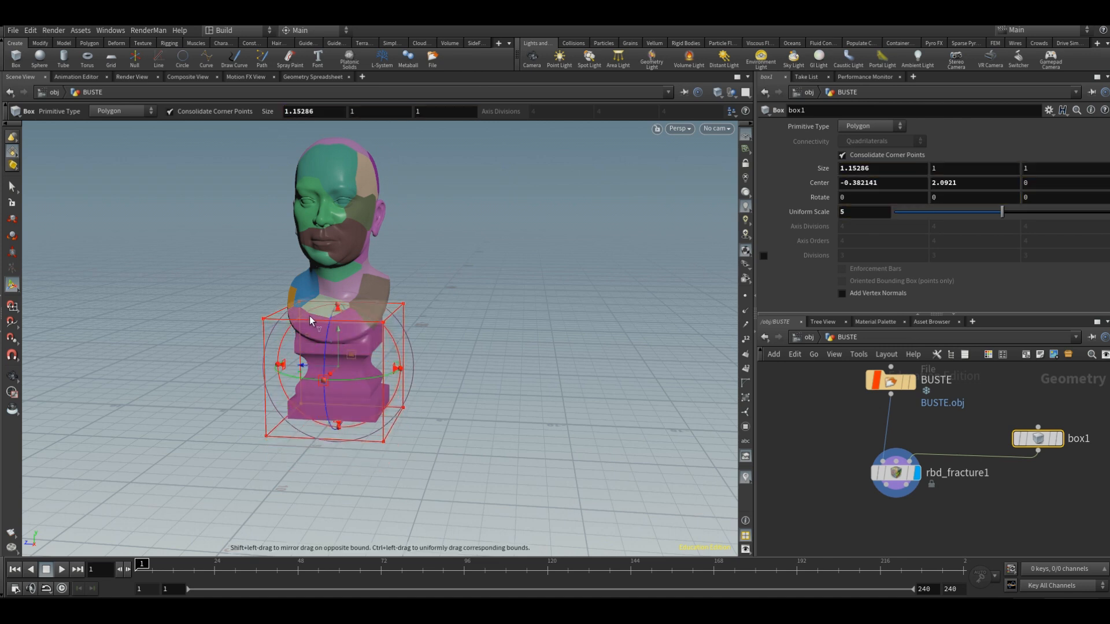
Step: Set the fracture's Explode Pieces to 0.69 and inspect the separated pieces and pedestal cluster in wireframe
{"action": "left_click", "coordinate": [902, 476]}
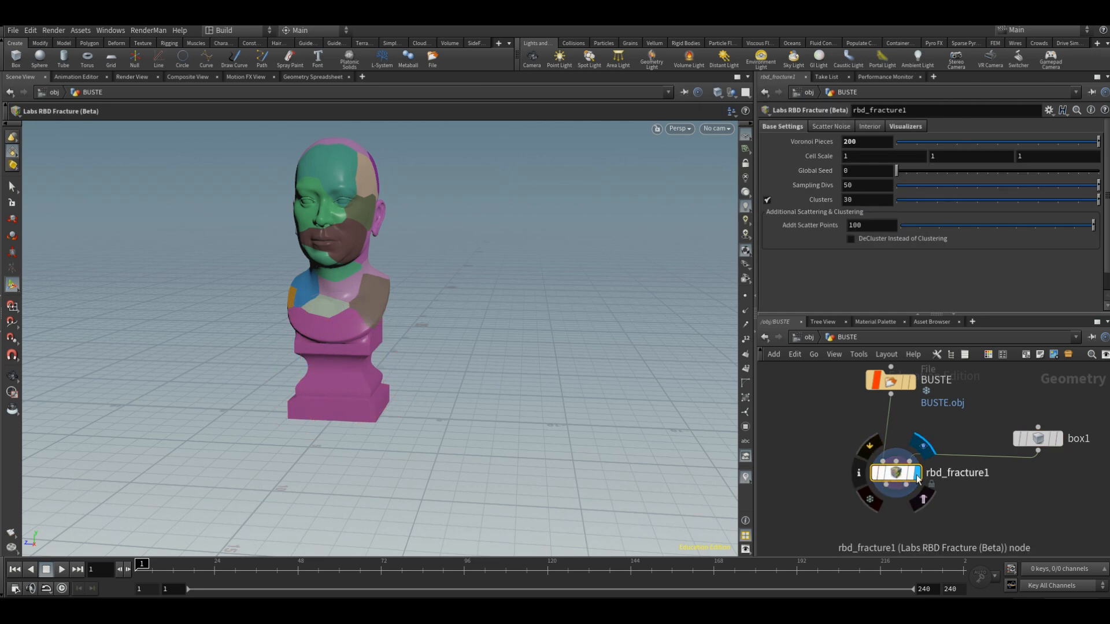
{"action": "left_click", "coordinate": [905, 126]}
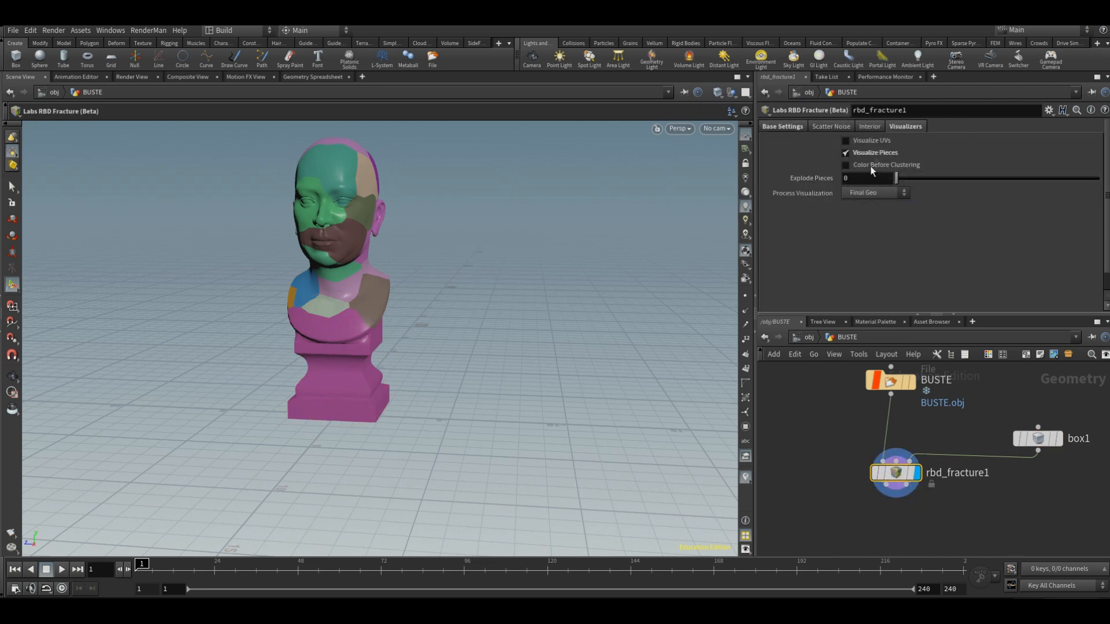
{"action": "left_click_drag", "start_coordinate": [897, 179], "coordinate": [912, 181]}
{"action": "left_click_drag", "start_coordinate": [468, 333], "coordinate": [610, 312], "text": "alt"}
{"action": "key", "text": "Return"}
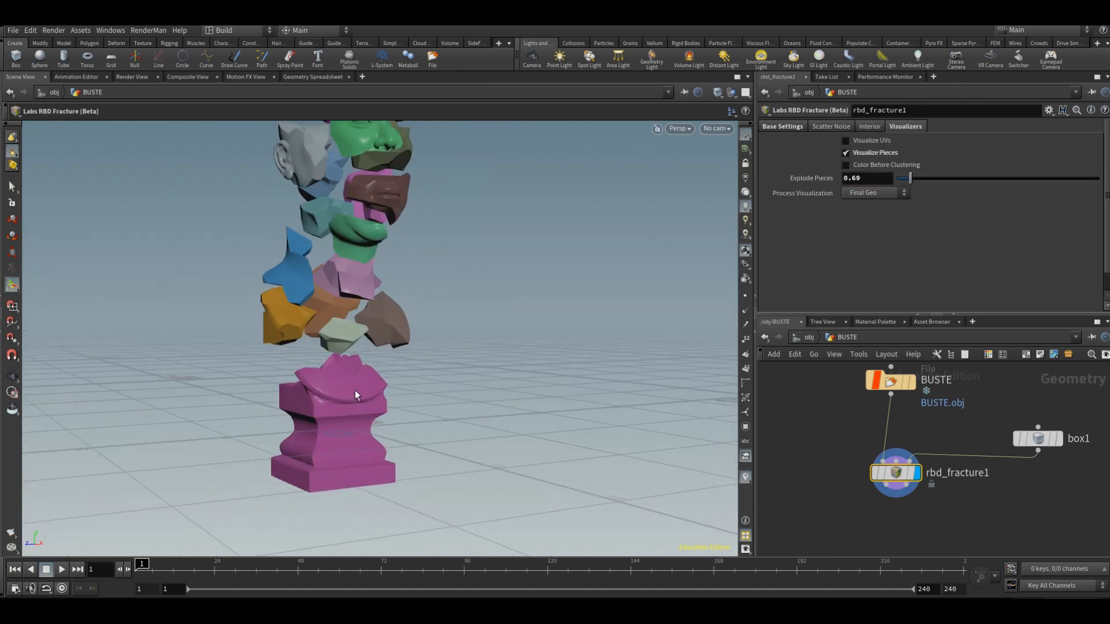
{"action": "key", "text": "w"}
{"action": "right_click_drag", "start_coordinate": [359, 412], "coordinate": [346, 461], "text": "alt"}
{"action": "left_click_drag", "start_coordinate": [519, 458], "coordinate": [268, 376], "text": "alt"}
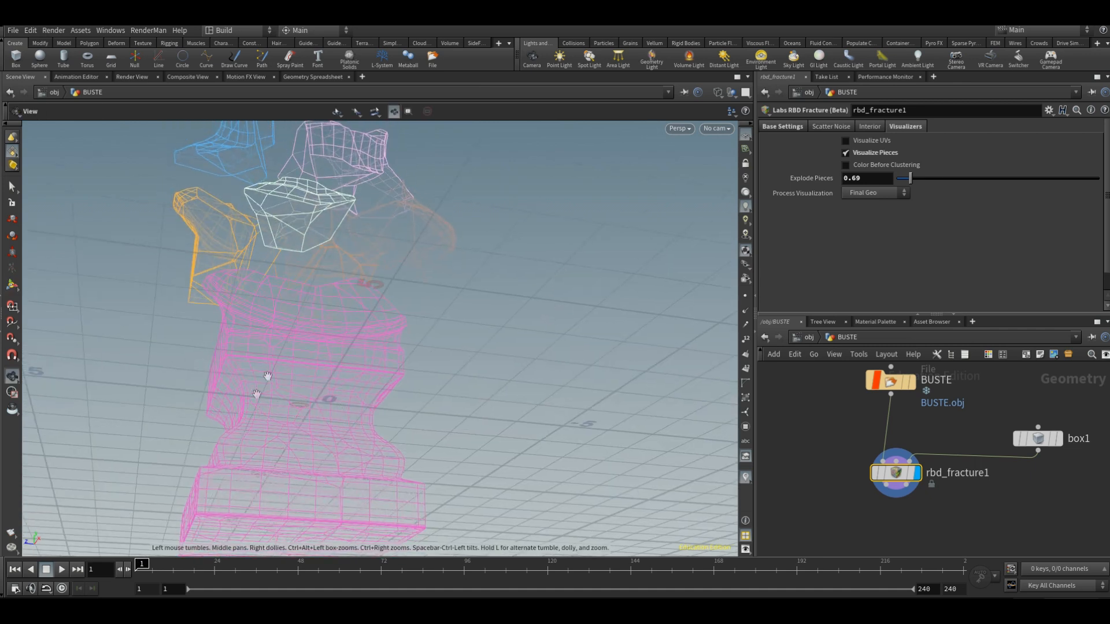
{"action": "left_click_drag", "start_coordinate": [573, 394], "coordinate": [550, 460], "text": "alt"}
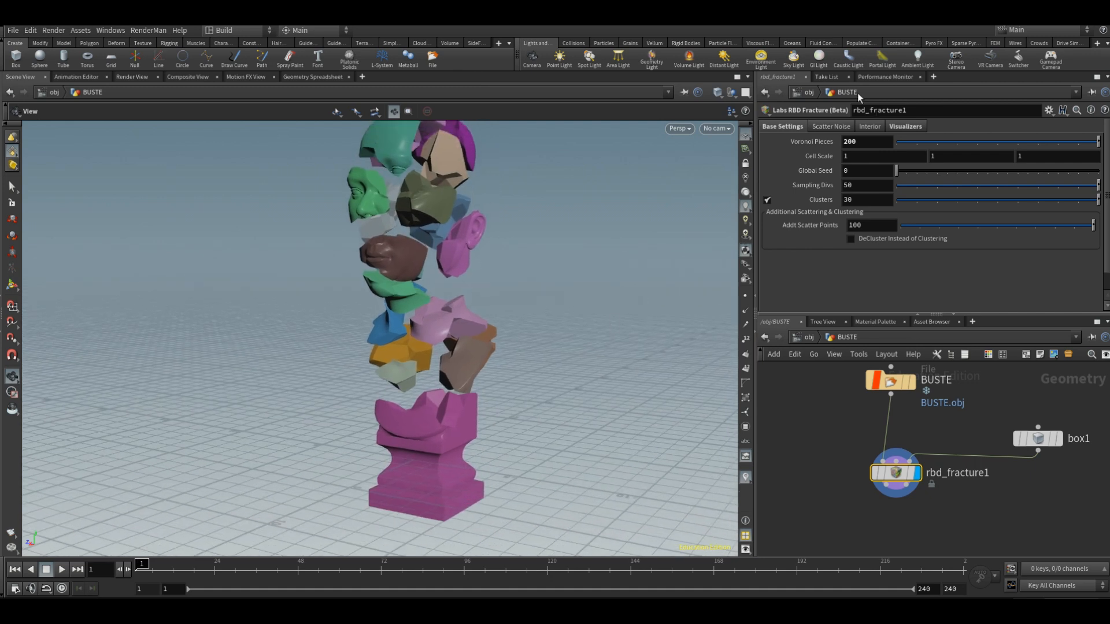
Step: Test the fracture's Clusters at 0 and 2, and settle on 200 clusters
{"action": "middle_click", "coordinate": [828, 209], "text": "ctrl"}
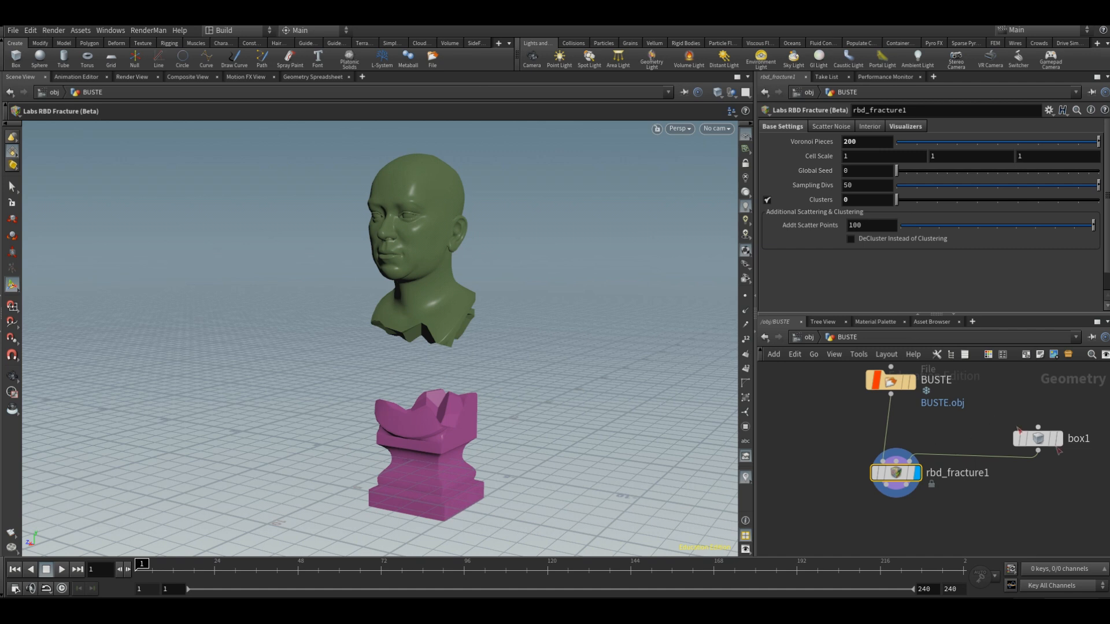
{"action": "left_click_drag", "start_coordinate": [1049, 441], "coordinate": [1045, 414]}
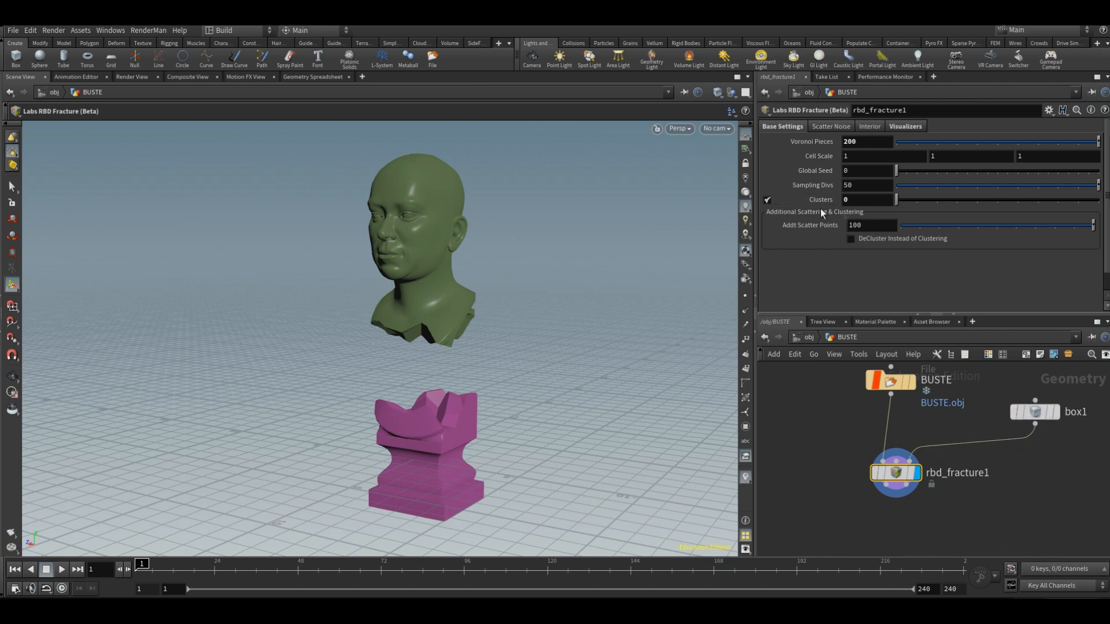
{"action": "middle_click_drag", "start_coordinate": [821, 208], "coordinate": [832, 207]}
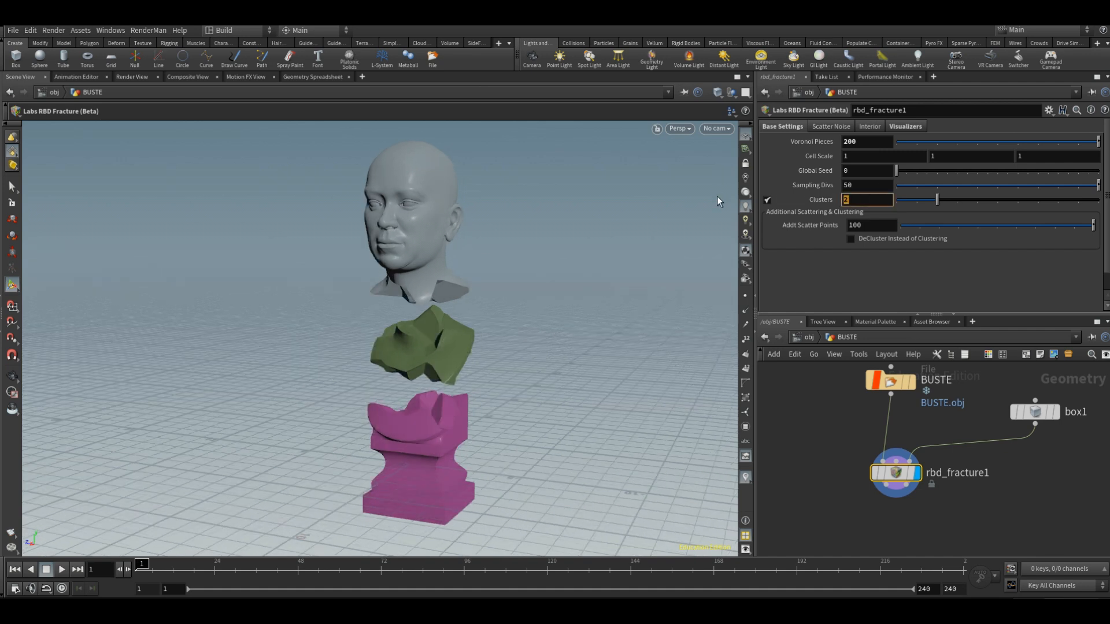
{"action": "type", "text": "200"}
{"action": "key", "text": "Return"}
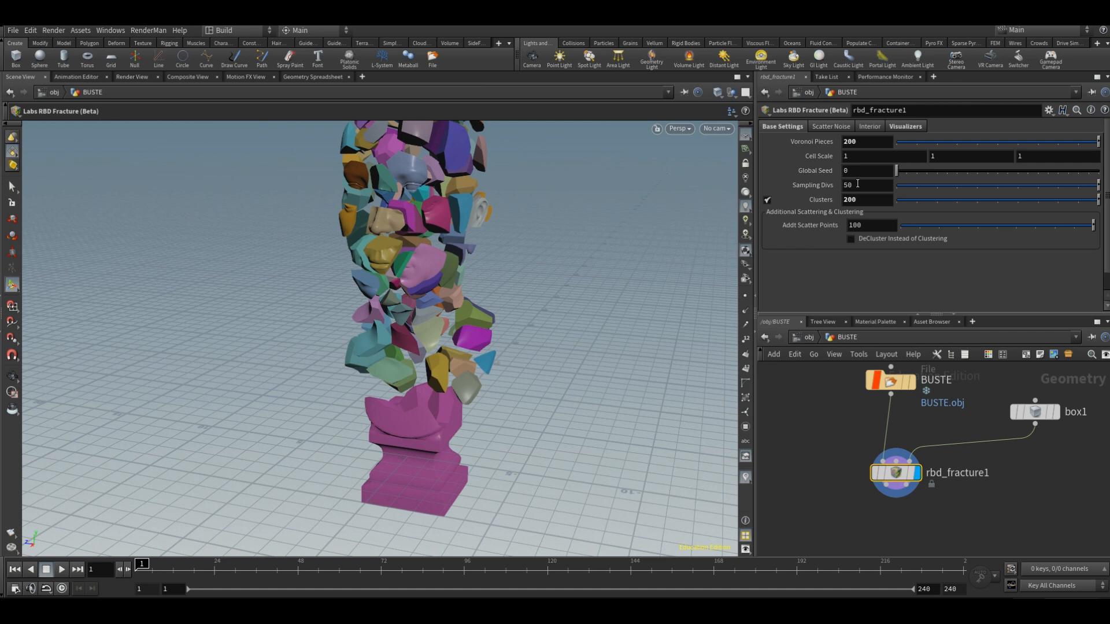
{"action": "type", "text": "1"}
{"action": "key", "text": "Return"}
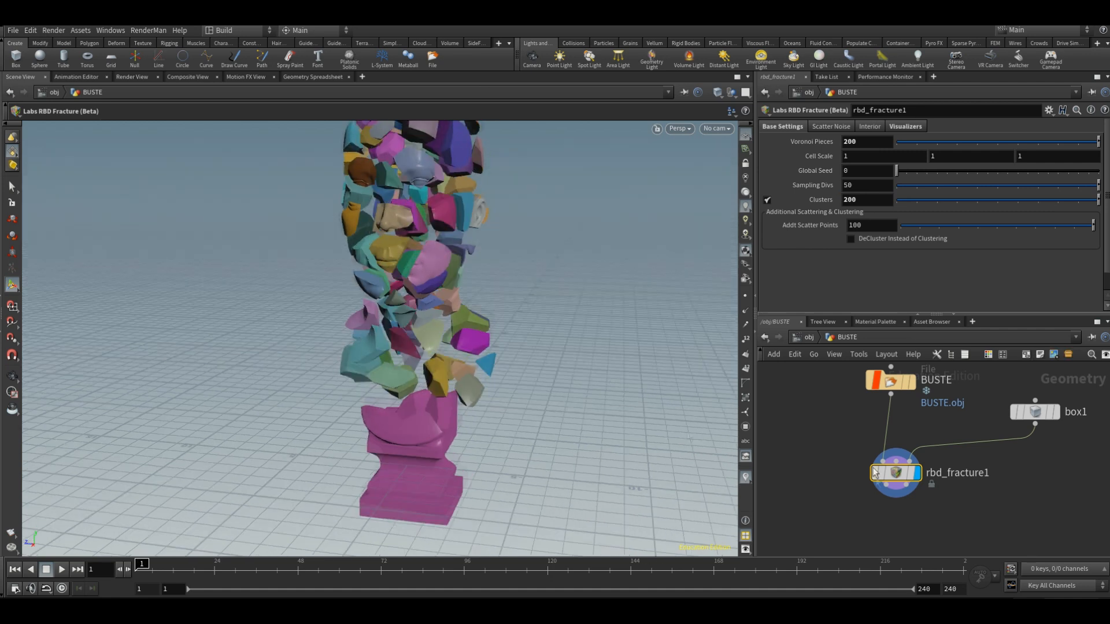
Step: Set the fracture's Explode Pieces value to 0
{"action": "mouse_move", "coordinate": [1073, 395]}
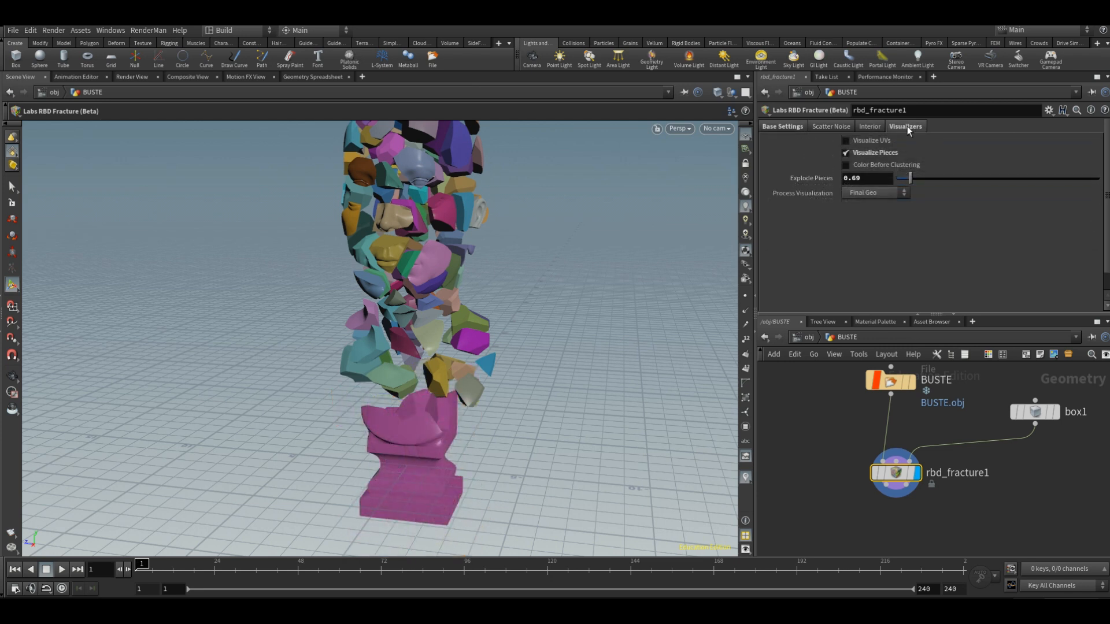
{"action": "type", "text": "0"}
{"action": "key", "text": "Return"}
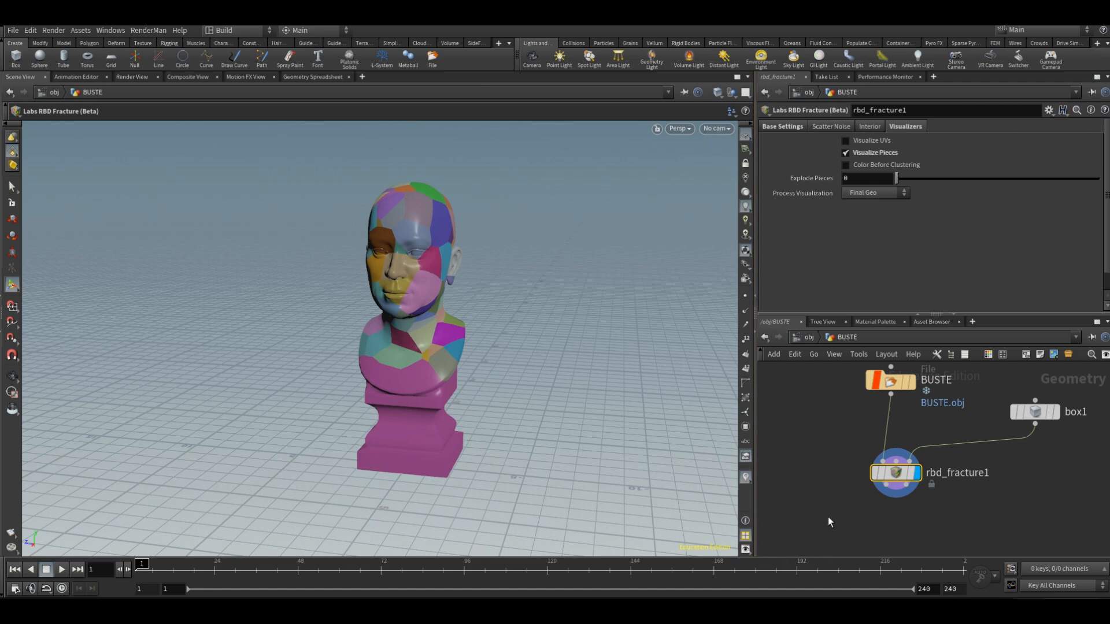
Step: Add a Labs RBD Director node below the fracture, connect it to the fracture's output, and display it
{"action": "left_click", "coordinate": [884, 522]}
{"action": "middle_click_drag", "start_coordinate": [884, 523], "coordinate": [871, 482]}
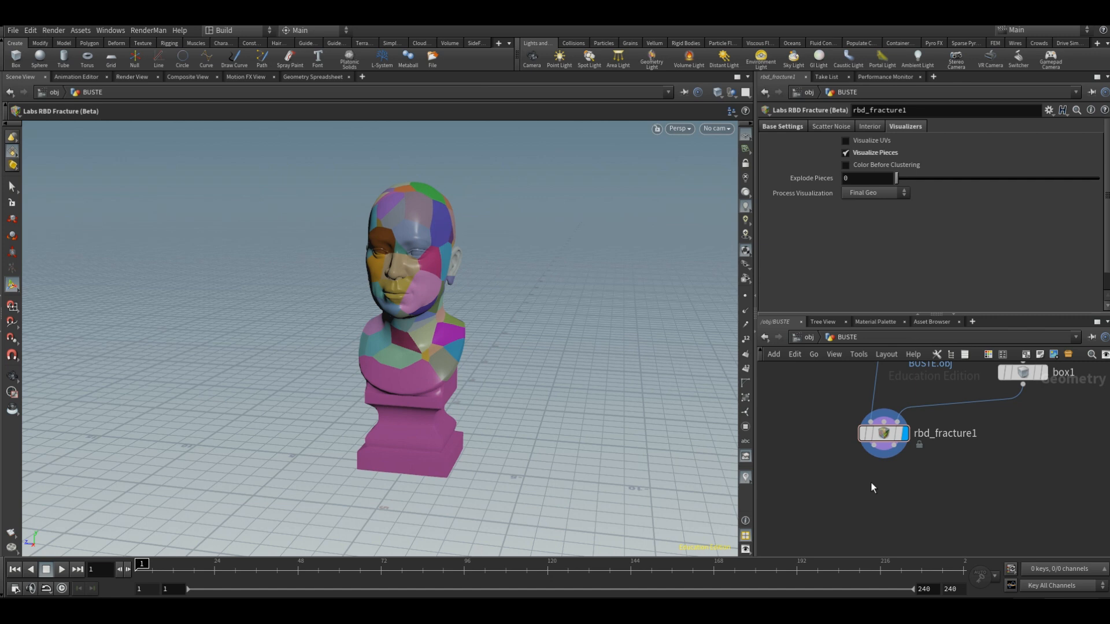
{"action": "key", "text": "Tab"}
{"action": "type", "text": "labs rbd"}
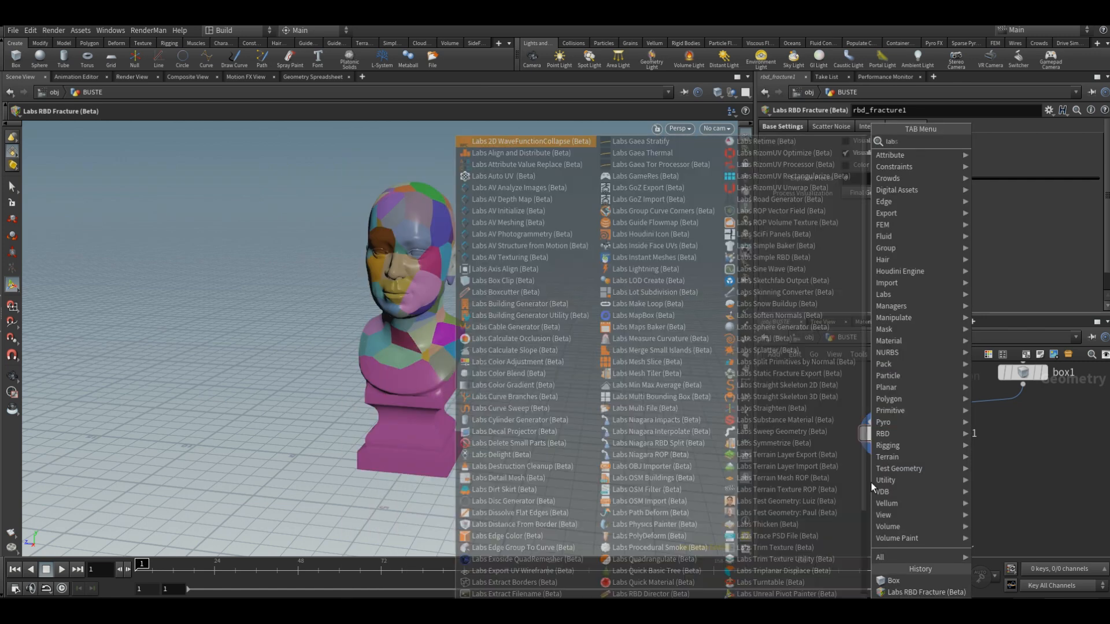
{"action": "key", "text": "Down"}
{"action": "key", "text": "Return"}
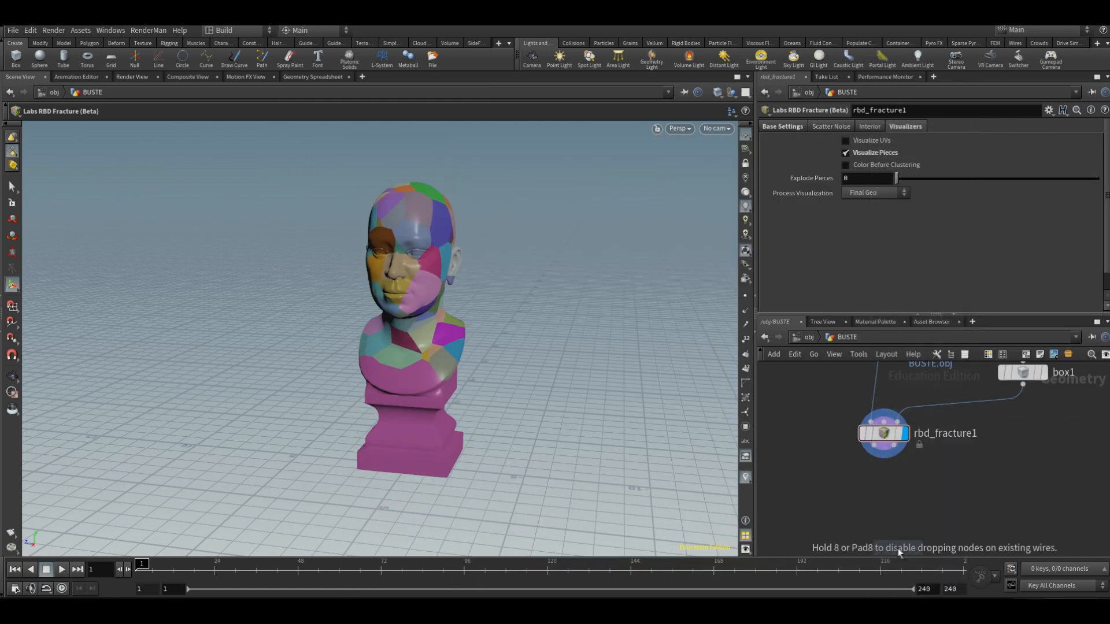
{"action": "left_click", "coordinate": [874, 480]}
{"action": "left_click", "coordinate": [904, 476]}
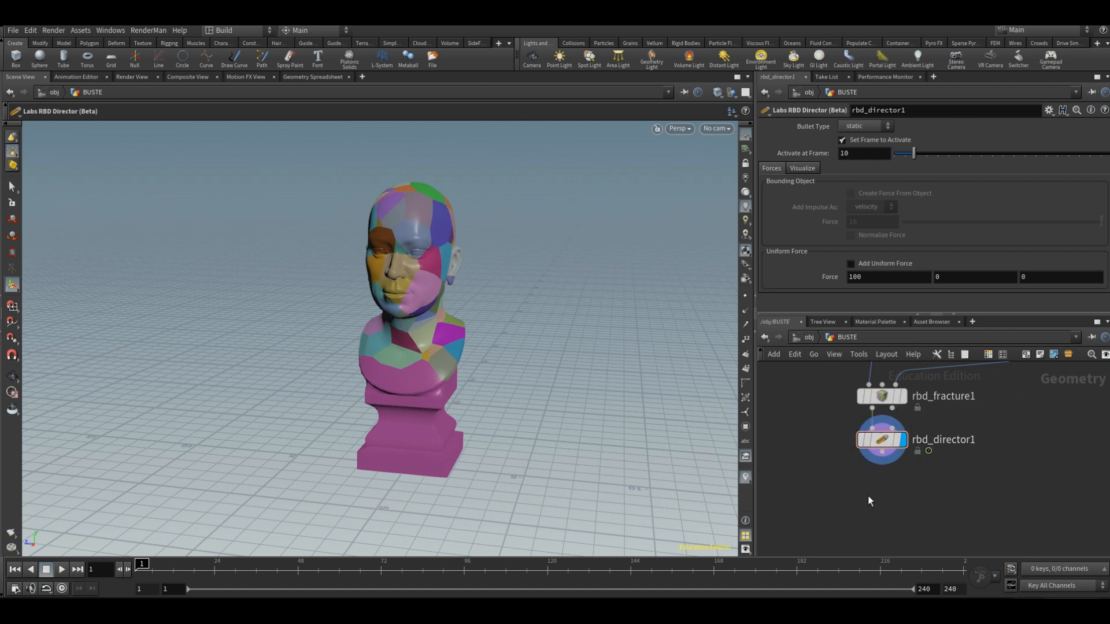
Step: Add a Labs RBD Solver node below the director, connect it to the director's output, and display it
{"action": "key", "text": "Tab"}
{"action": "type", "text": "labs"}
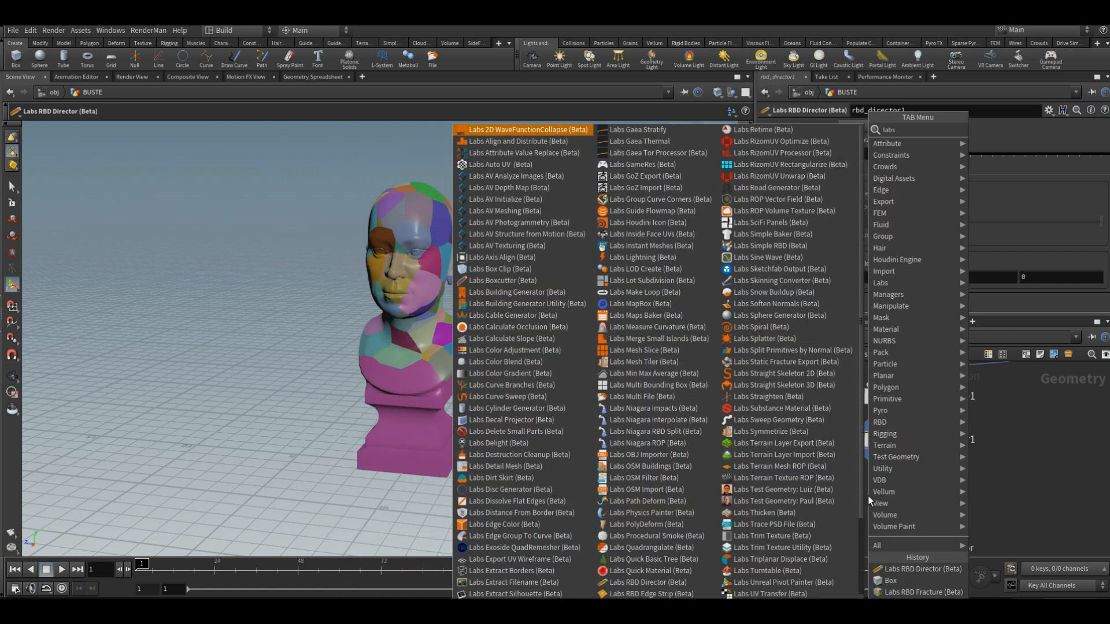
{"action": "type", "text": " rbd s"}
{"action": "left_click", "coordinate": [884, 507]}
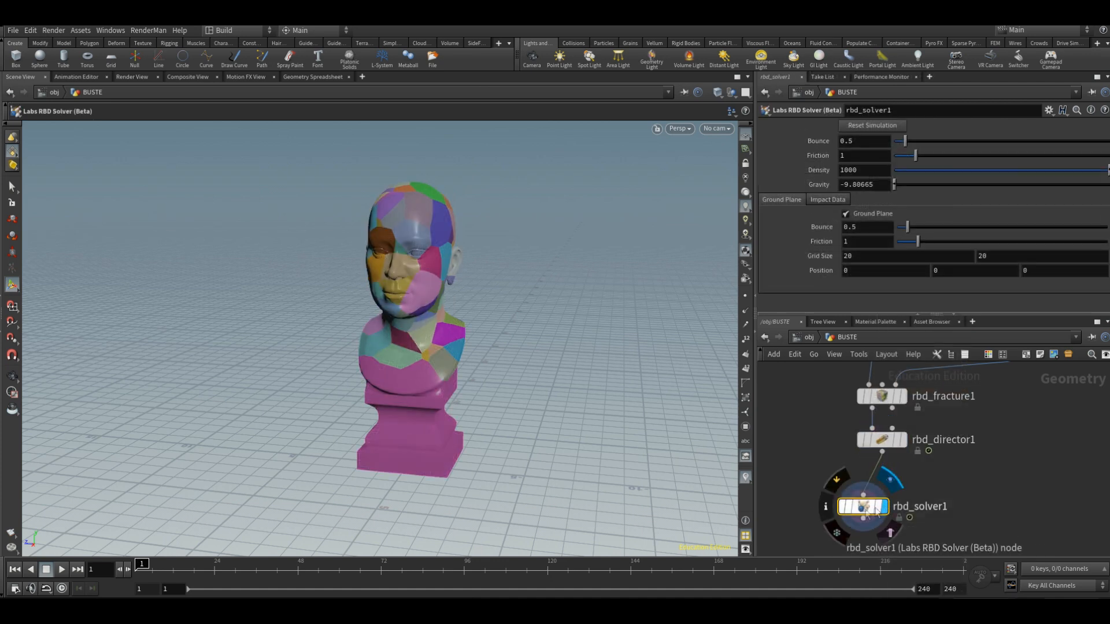
{"action": "left_click_drag", "start_coordinate": [864, 507], "coordinate": [883, 490]}
{"action": "middle_click_drag", "start_coordinate": [870, 505], "coordinate": [850, 531]}
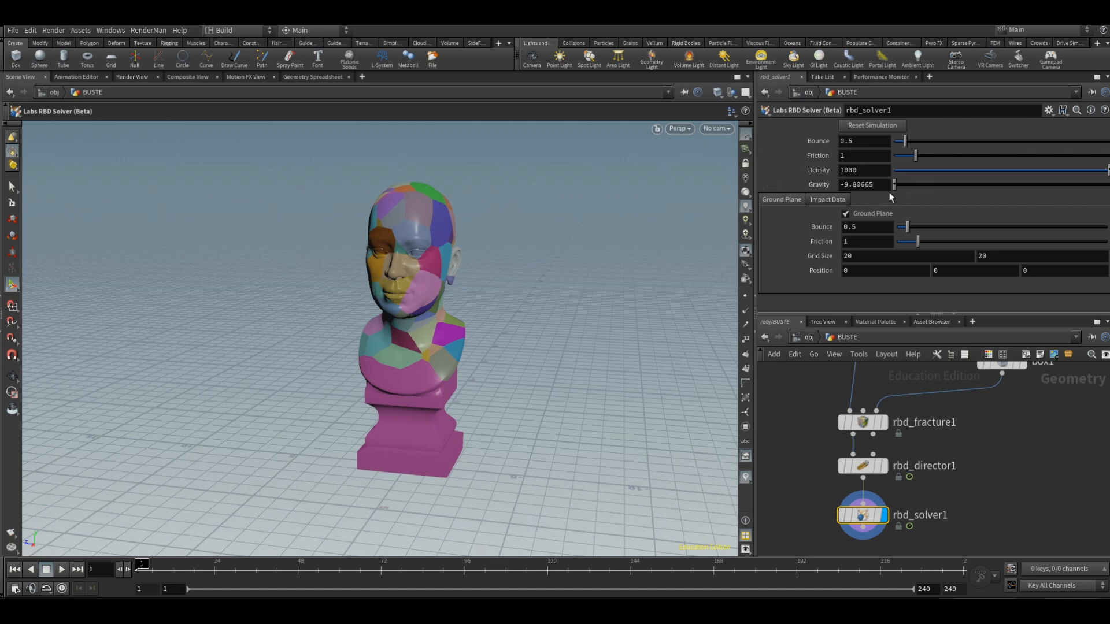
Step: Pin the parameter view to the RBD director, then select the solver and play the simulation
{"action": "left_click", "coordinate": [871, 467]}
{"action": "left_click", "coordinate": [1092, 93]}
{"action": "left_click", "coordinate": [864, 516]}
{"action": "left_click", "coordinate": [61, 570]}
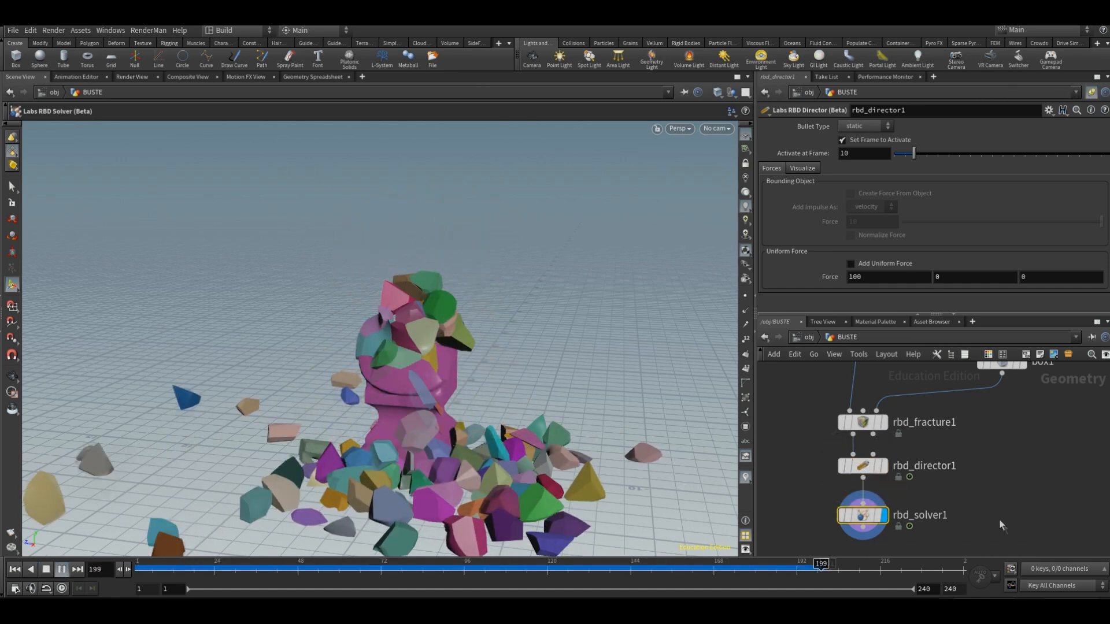
Step: Enable real-time playback and set the playback range's end to frame 100
{"action": "middle_click_drag", "start_coordinate": [1025, 425], "coordinate": [1031, 455]}
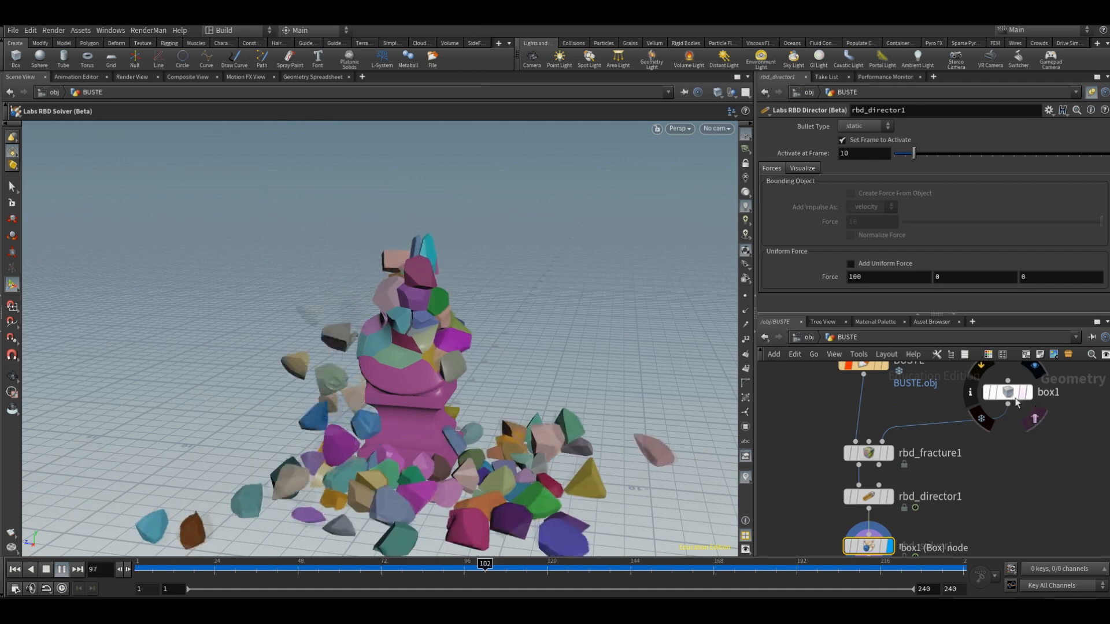
{"action": "left_click", "coordinate": [61, 589]}
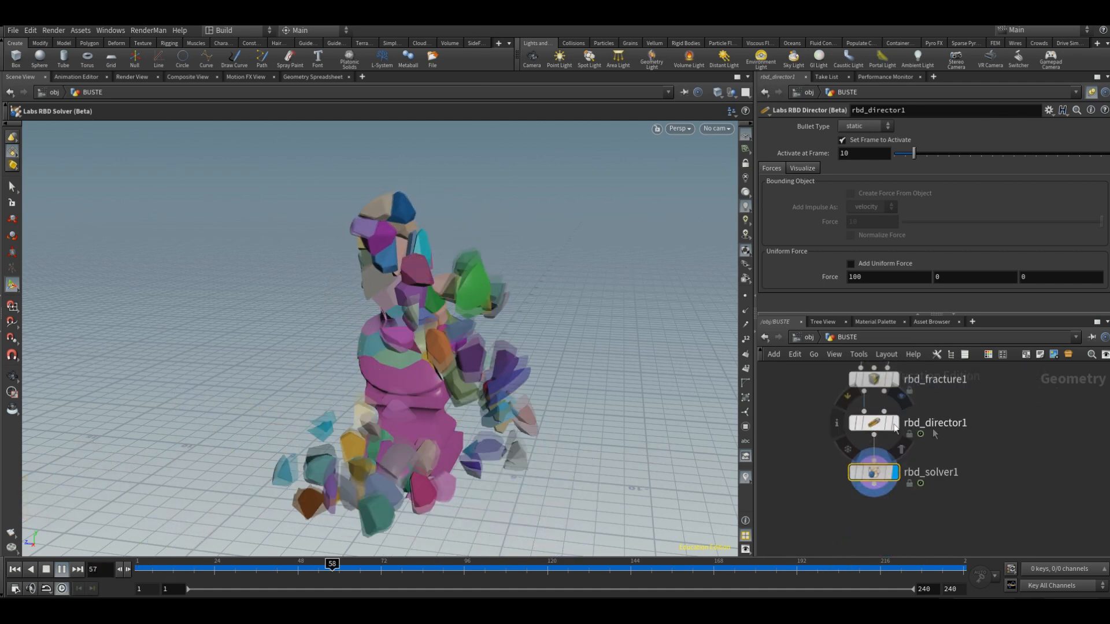
{"action": "type", "text": "1"}
{"action": "type", "text": "00"}
{"action": "key", "text": "Return"}
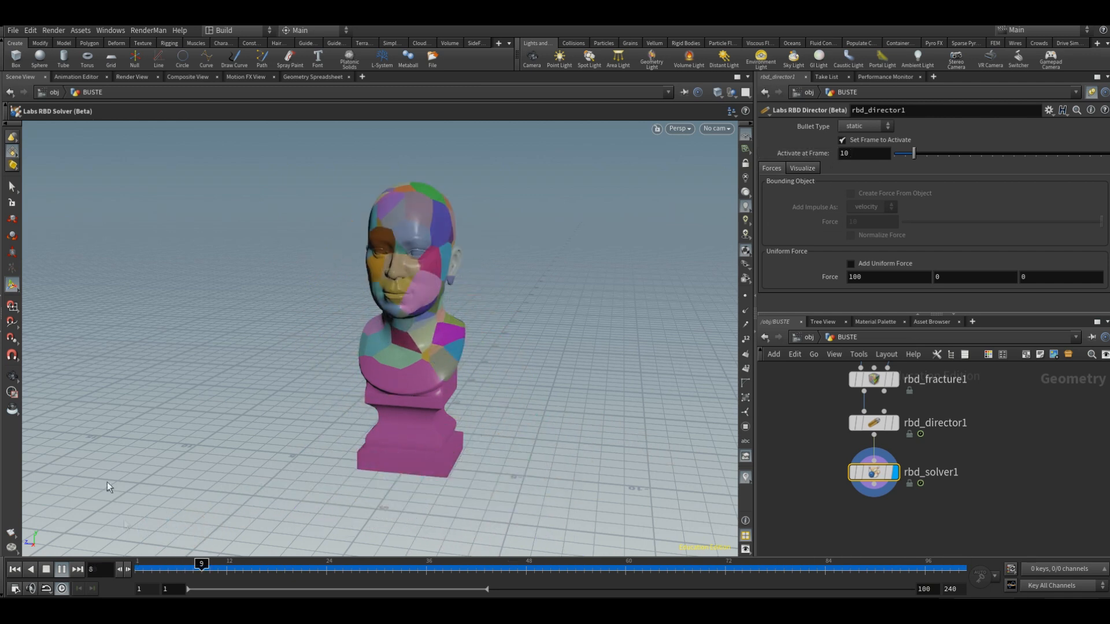
Step: Test the director's Activate at Frame value at 50, and settle on 20
{"action": "left_click_drag", "start_coordinate": [874, 153], "coordinate": [761, 144]}
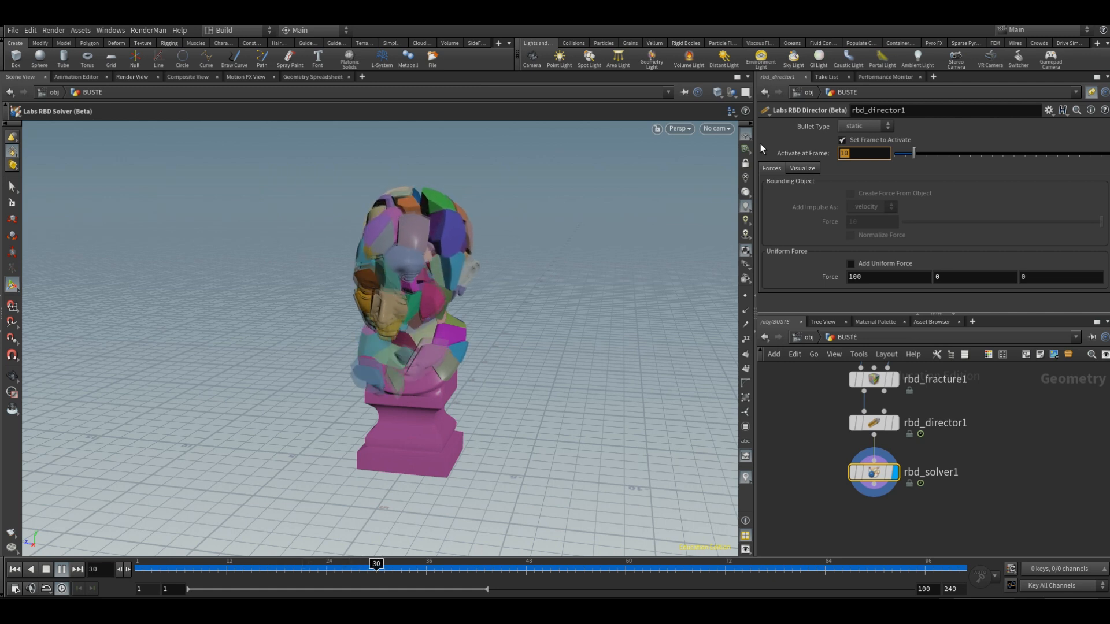
{"action": "type", "text": "50"}
{"action": "key", "text": "Return"}
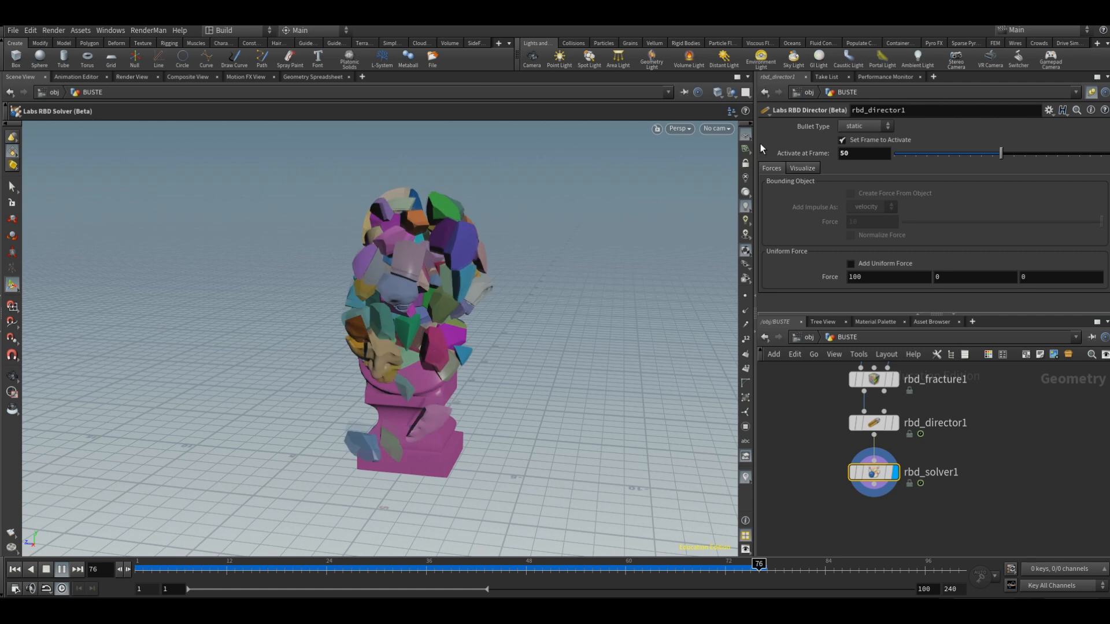
{"action": "left_click_drag", "start_coordinate": [857, 154], "coordinate": [738, 143]}
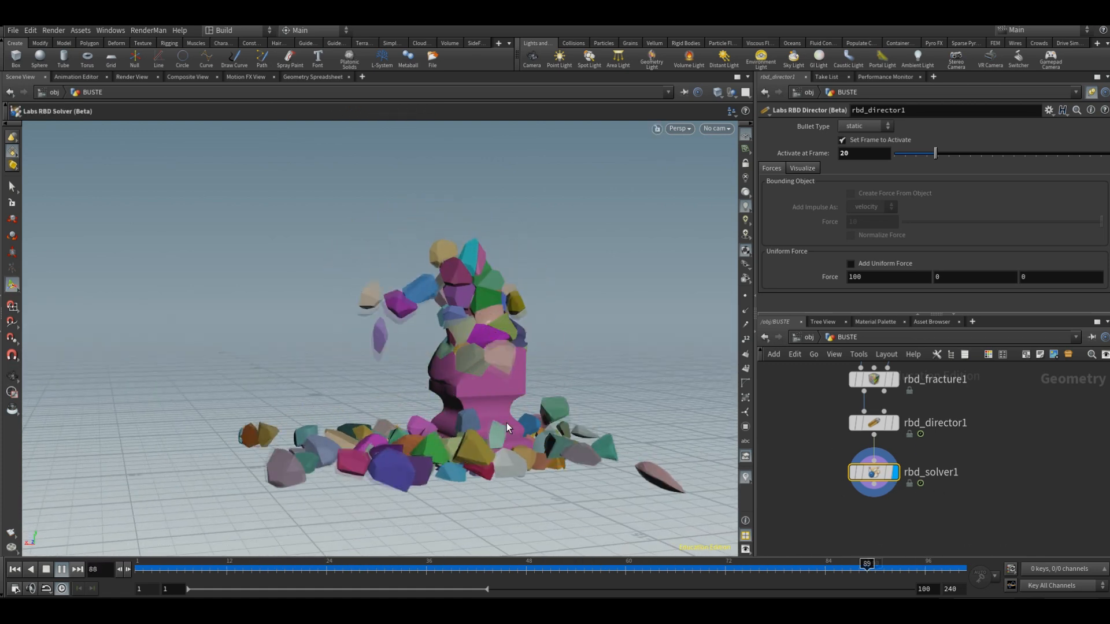
Step: Enable the director's Add Uniform Force option and try its X force at 500 and 5000
{"action": "left_click", "coordinate": [850, 263]}
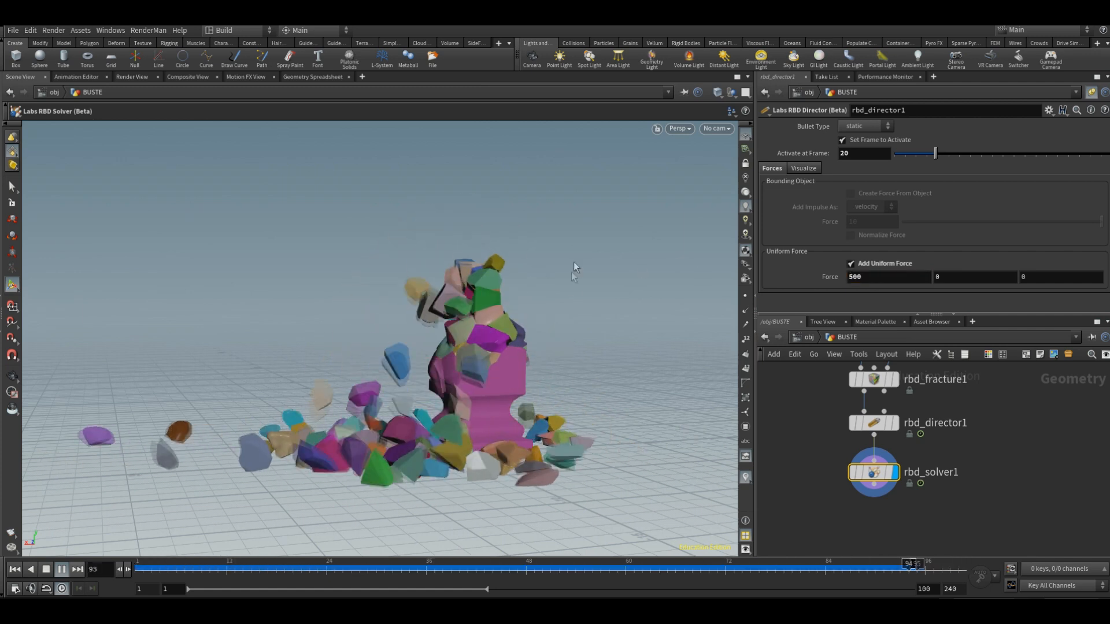
{"action": "left_click", "coordinate": [891, 277]}
{"action": "type", "text": "0"}
{"action": "key", "text": "Return"}
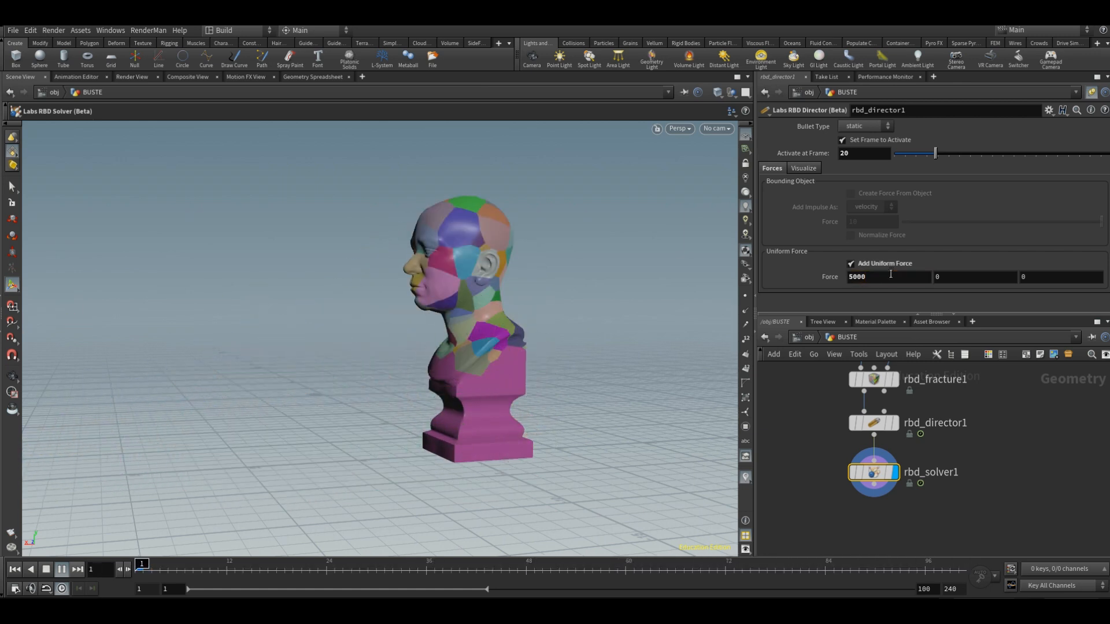
Step: Try a uniform force of 5000 in Y, with X at 0 and 500, and disable the uniform force
{"action": "left_click_drag", "start_coordinate": [627, 463], "coordinate": [592, 472], "text": "alt"}
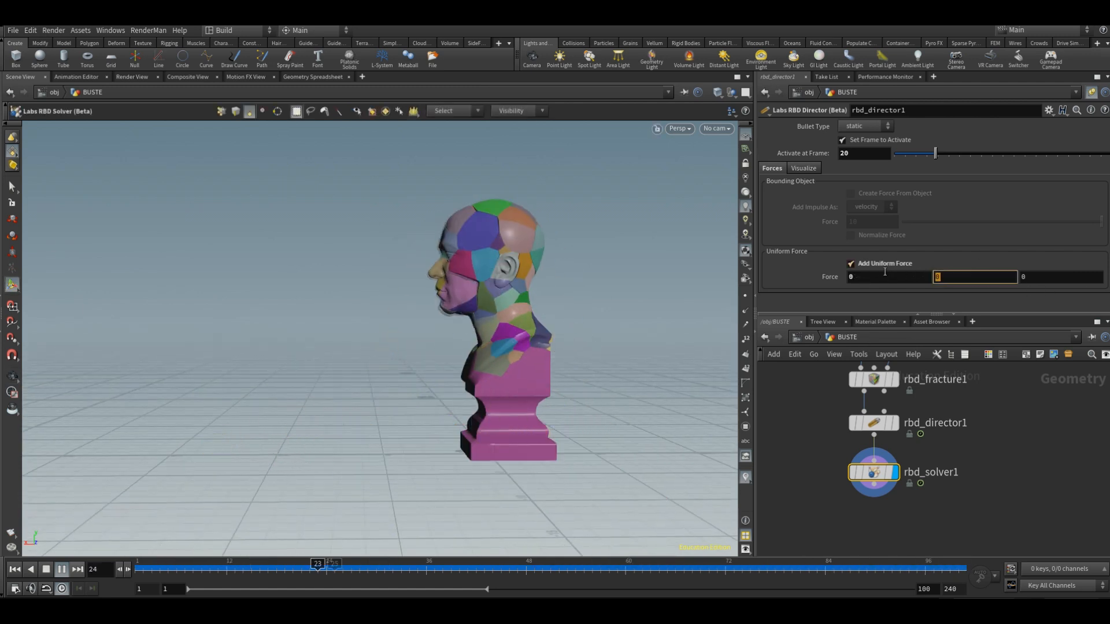
{"action": "type", "text": "5000"}
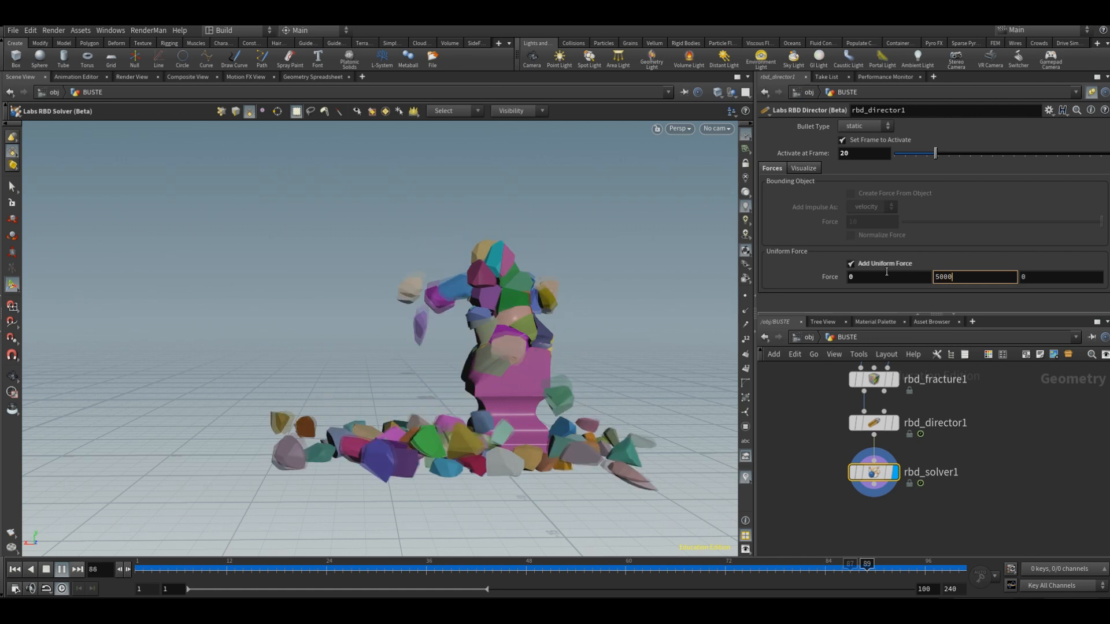
{"action": "key", "text": "Return"}
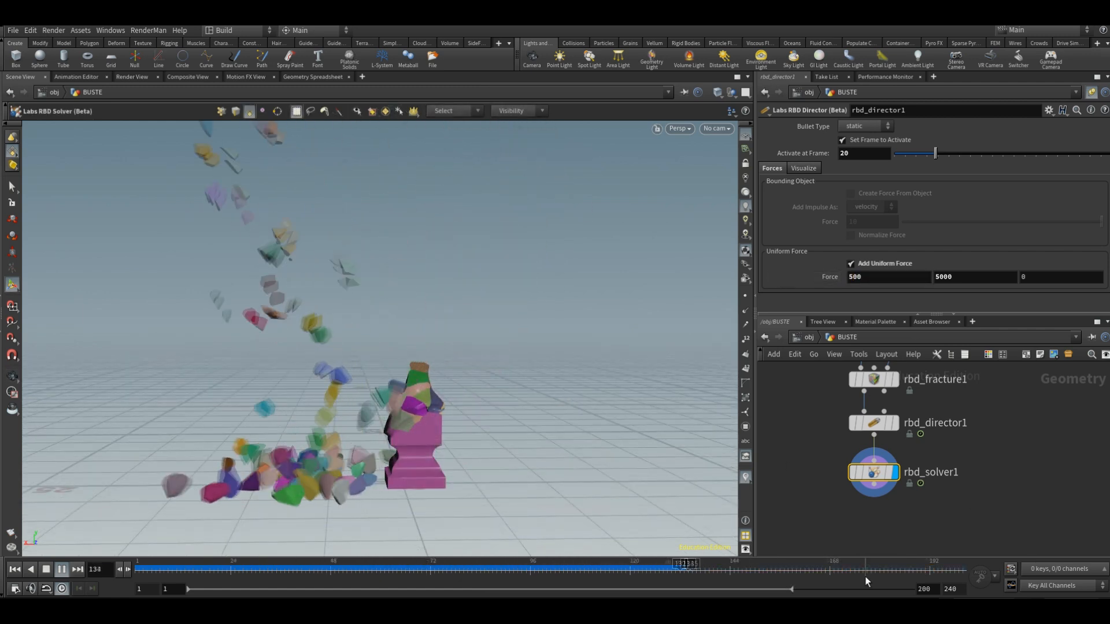
{"action": "left_click", "coordinate": [909, 265]}
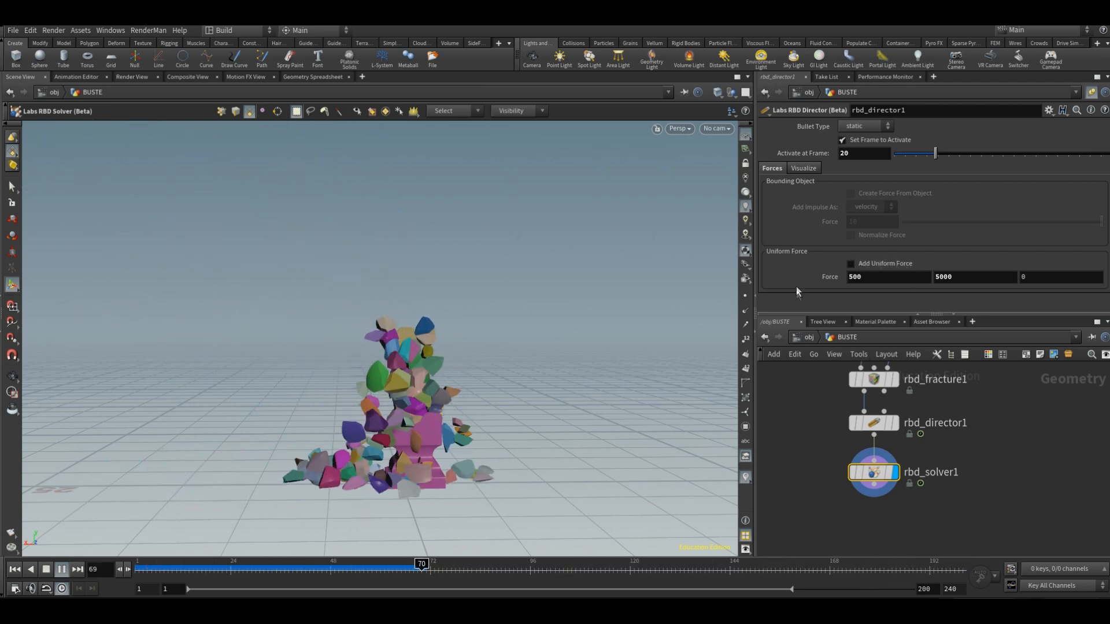
Step: Add a Box node beside the RBD director in the network
{"action": "left_click", "coordinate": [810, 492]}
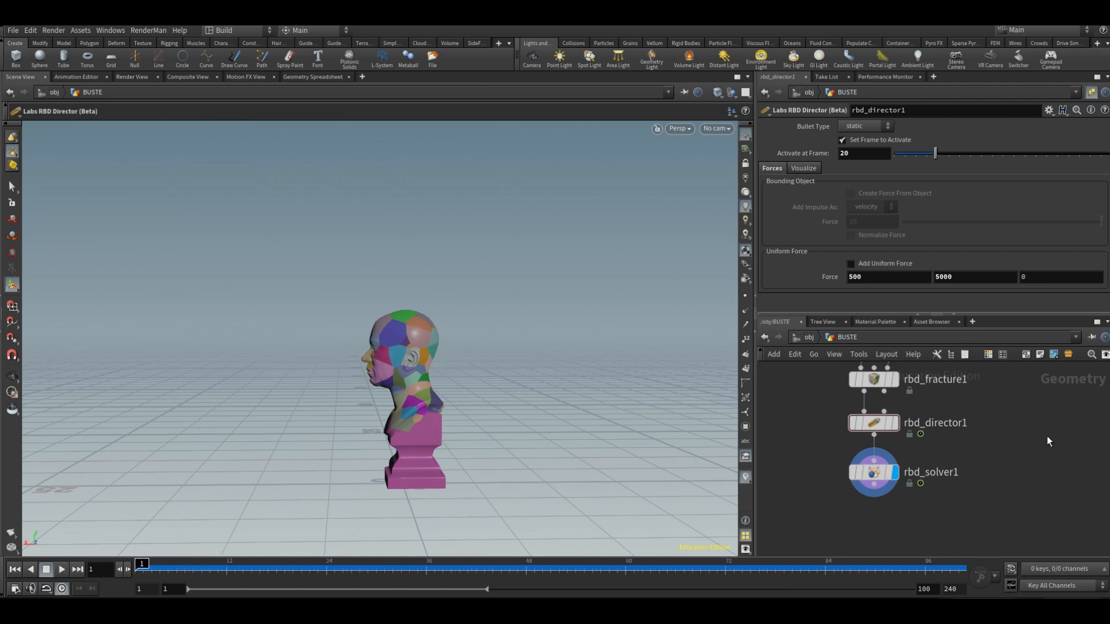
{"action": "key", "text": "Tab"}
{"action": "type", "text": "box"}
{"action": "key", "text": "Return"}
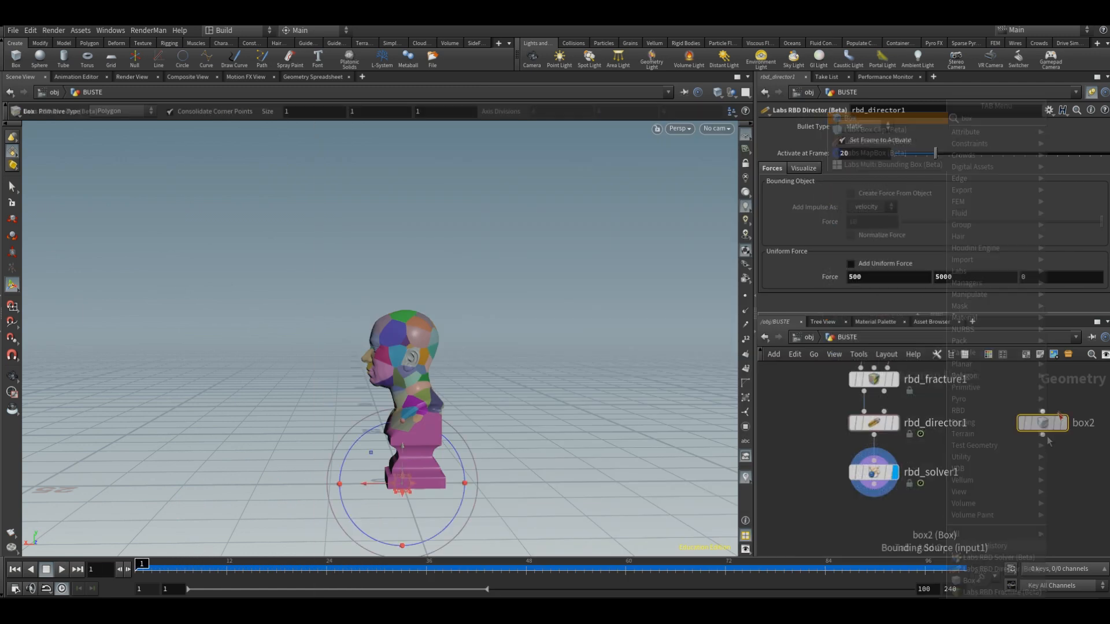
{"action": "mouse_move", "coordinate": [1056, 426]}
Step: Scale the new box uniformly to about 6.38 per side and raise it around the bust's head
{"action": "left_click_drag", "start_coordinate": [430, 399], "coordinate": [549, 409], "text": "alt"}
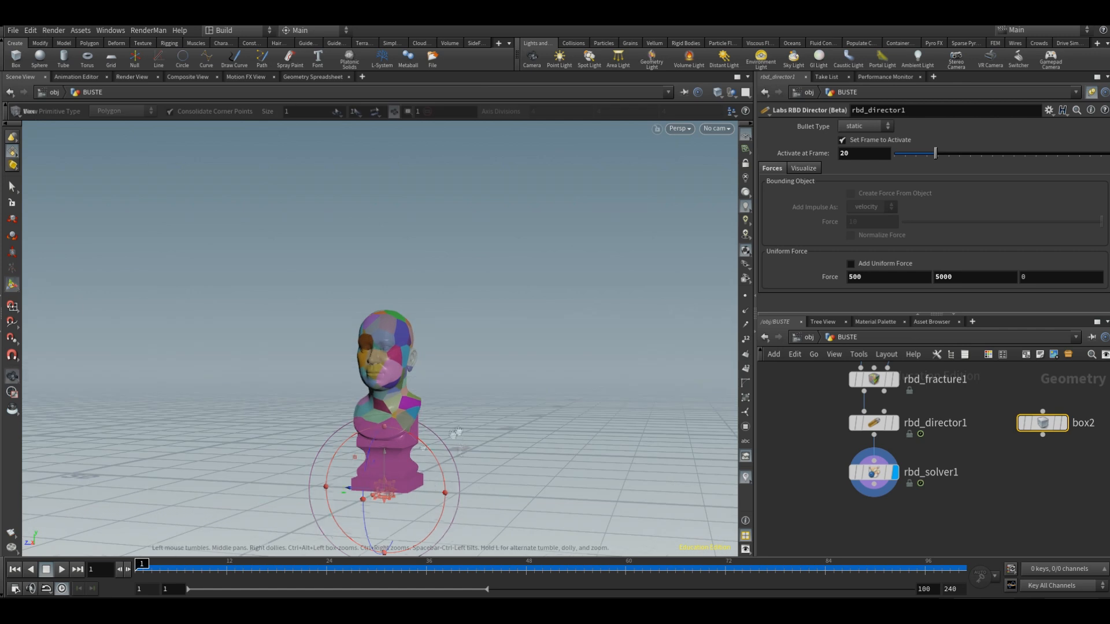
{"action": "scroll", "coordinate": [398, 485], "scroll_direction": "up", "scroll_amount": 6}
{"action": "left_click_drag", "start_coordinate": [397, 484], "coordinate": [383, 479], "text": "ctrl"}
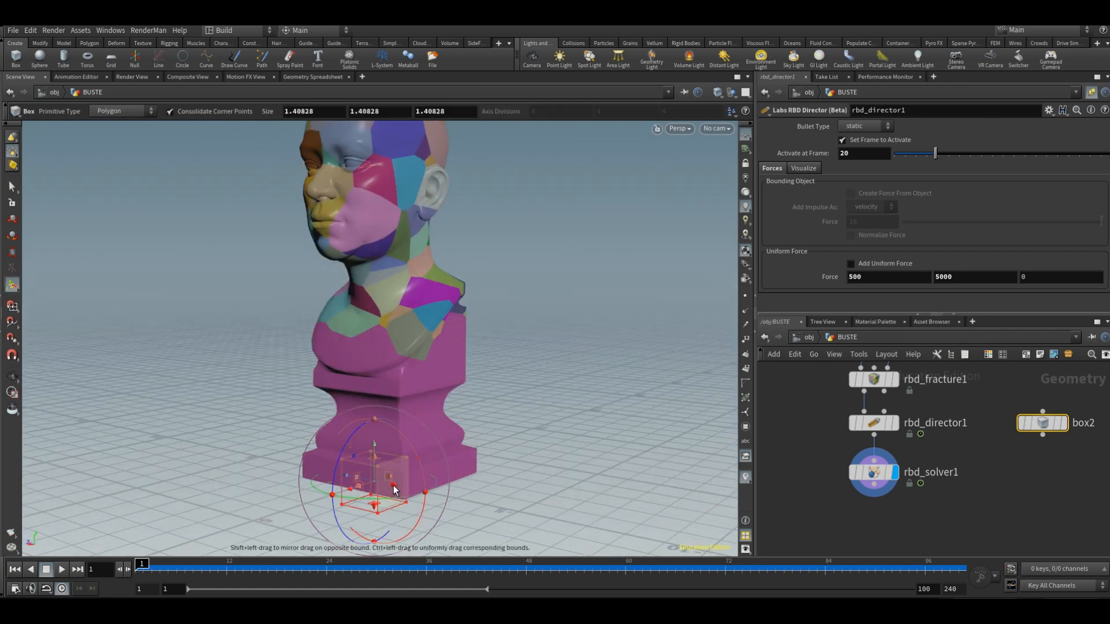
{"action": "left_click_drag", "start_coordinate": [376, 461], "coordinate": [372, 172]}
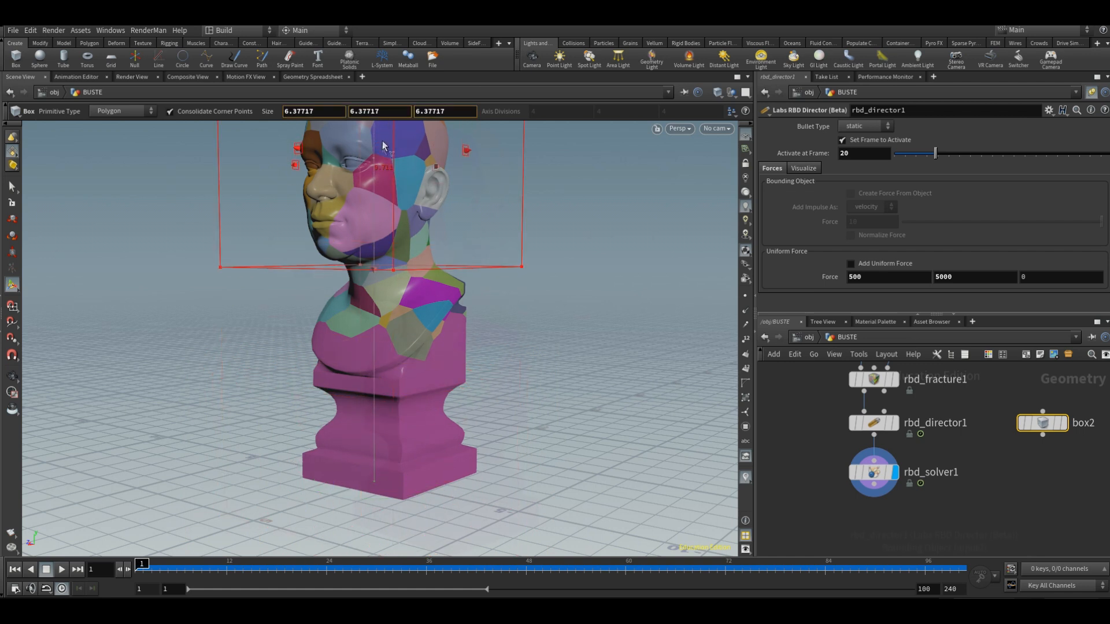
Step: Connect the box to the director's bounding input, enable Create Force From Object, and set its velocity force to 20
{"action": "mouse_move", "coordinate": [918, 427]}
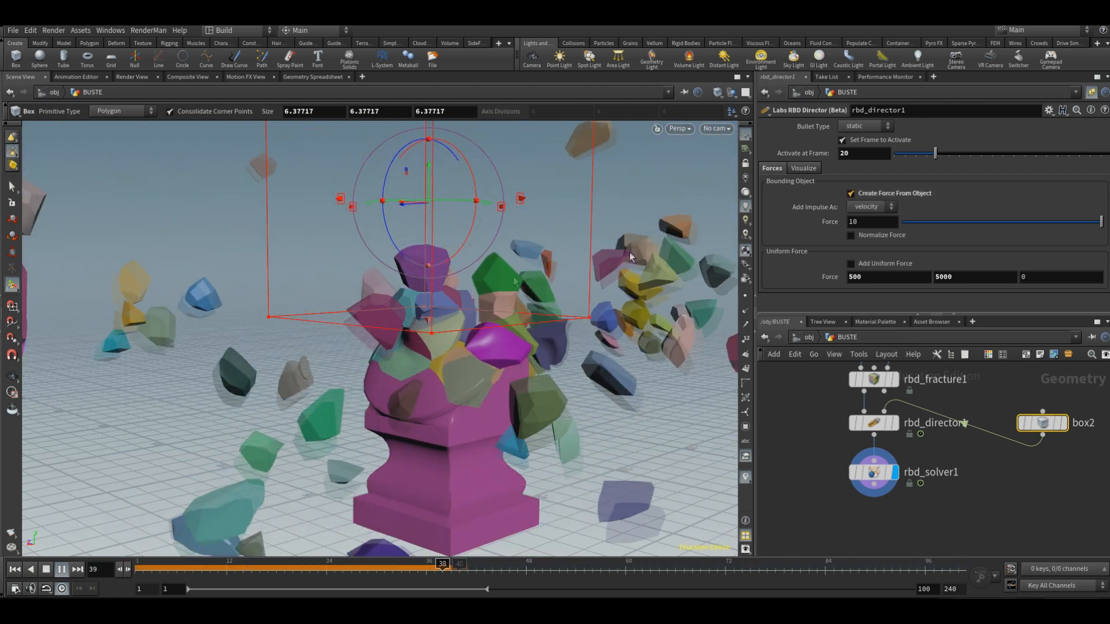
{"action": "key", "text": "Escape"}
{"action": "scroll", "coordinate": [343, 383], "scroll_direction": "down", "scroll_amount": 3}
{"action": "left_click_drag", "start_coordinate": [320, 414], "coordinate": [394, 449]}
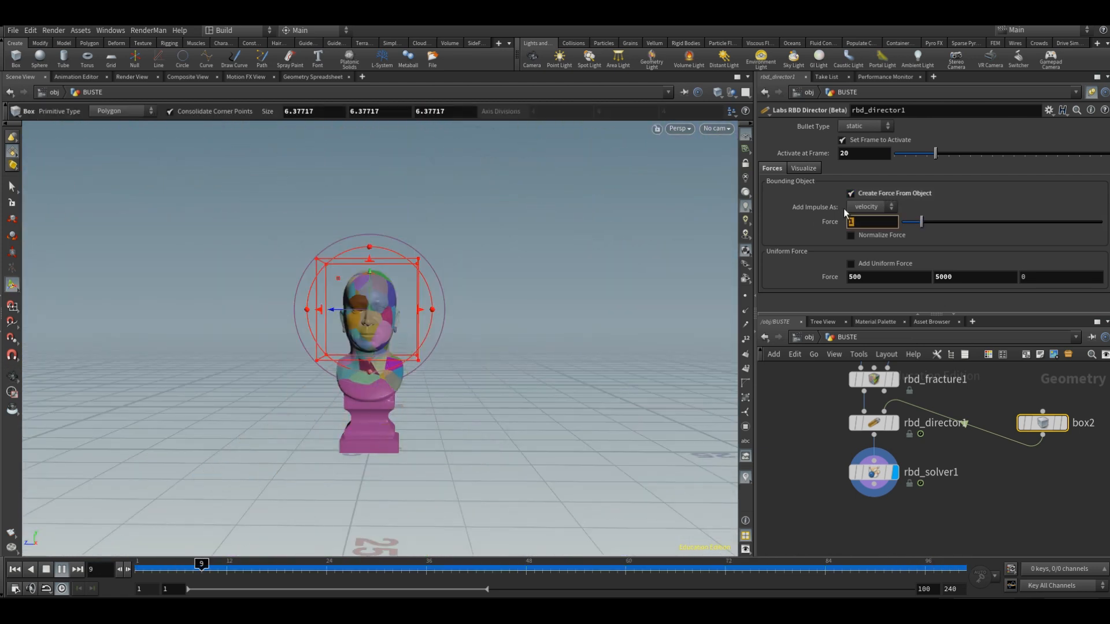
{"action": "type", "text": "20"}
{"action": "key", "text": "Return"}
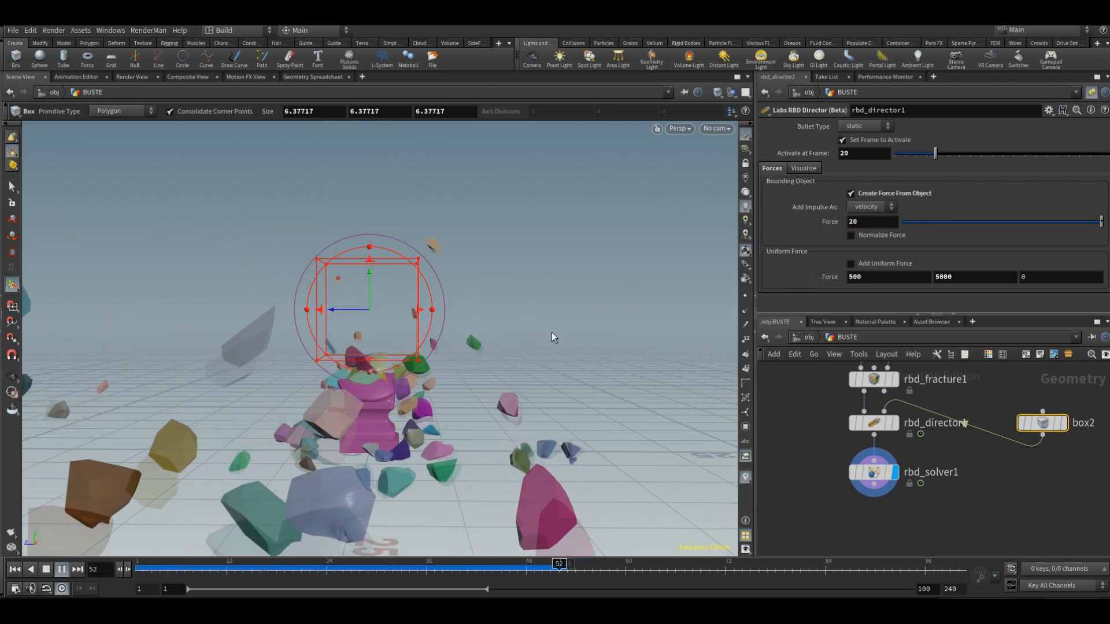
{"action": "left_click_drag", "start_coordinate": [560, 328], "coordinate": [444, 323], "text": "alt"}
Step: Enable the director's uniform force again and set its X component to 0
{"action": "left_click", "coordinate": [851, 263]}
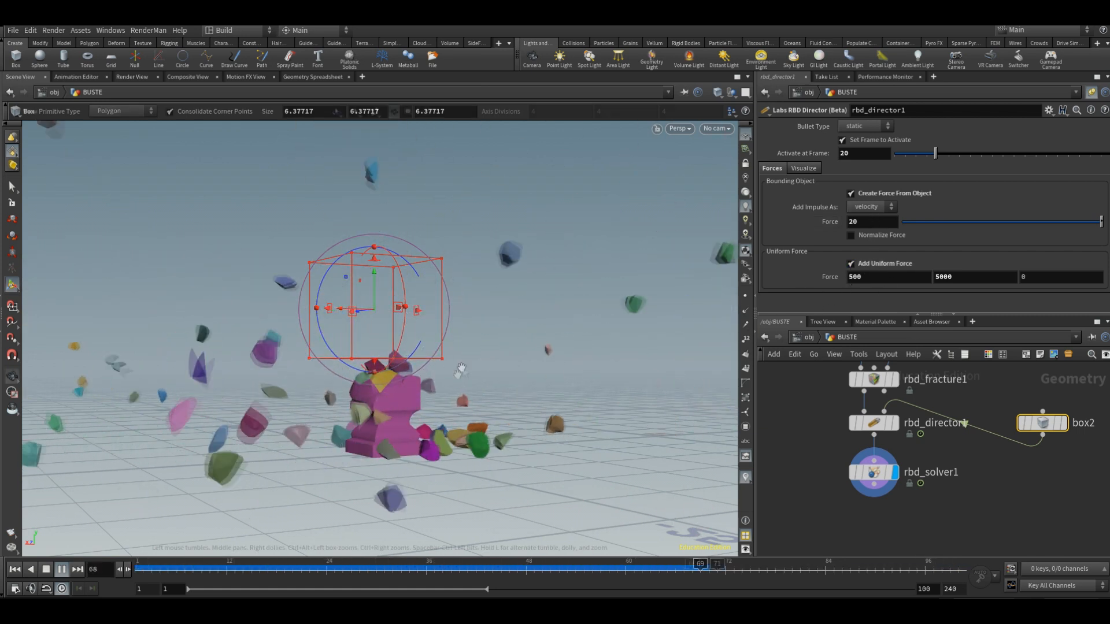
{"action": "right_click_drag", "start_coordinate": [459, 370], "coordinate": [441, 416], "text": "alt"}
{"action": "left_click_drag", "start_coordinate": [441, 416], "coordinate": [466, 382], "text": "alt"}
{"action": "double_click", "coordinate": [891, 269]}
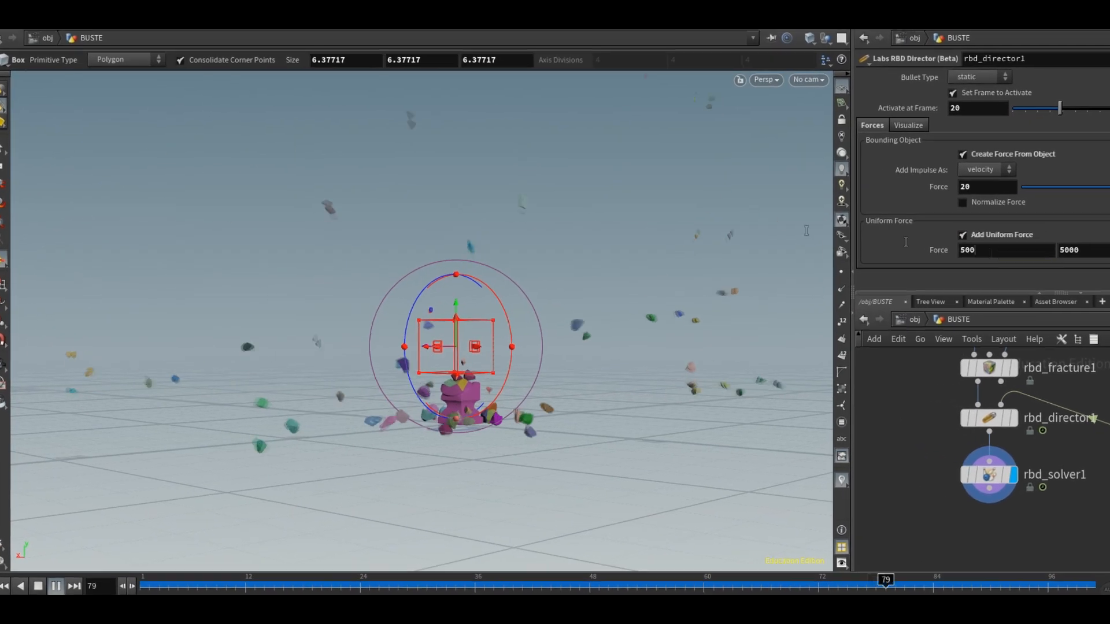
{"action": "type", "text": "0"}
{"action": "key", "text": "Return"}
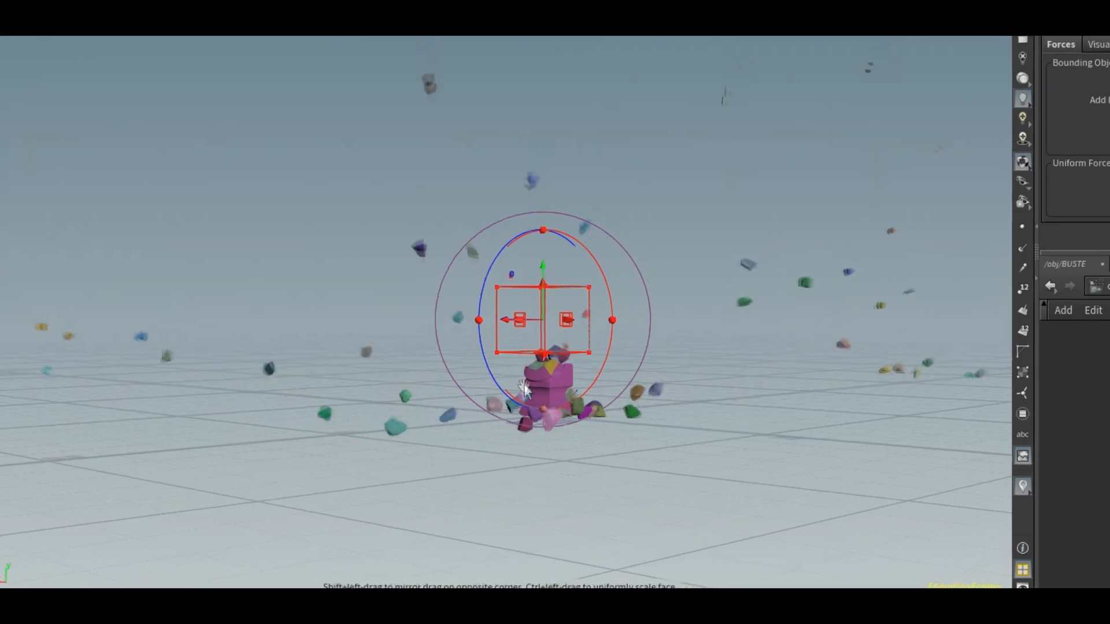
{"action": "left_click_drag", "start_coordinate": [498, 399], "coordinate": [570, 414], "text": "alt"}
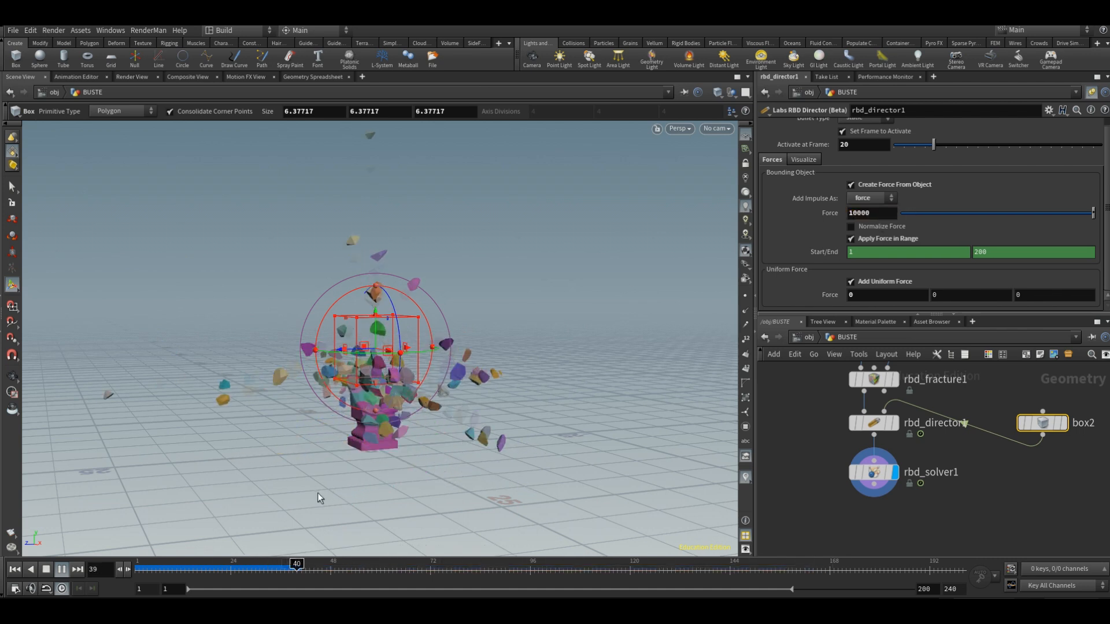
Step: Delete the channels on the Start/End range of the director's bounding-object force, and review the simulation around the bust
{"action": "key", "text": "Return"}
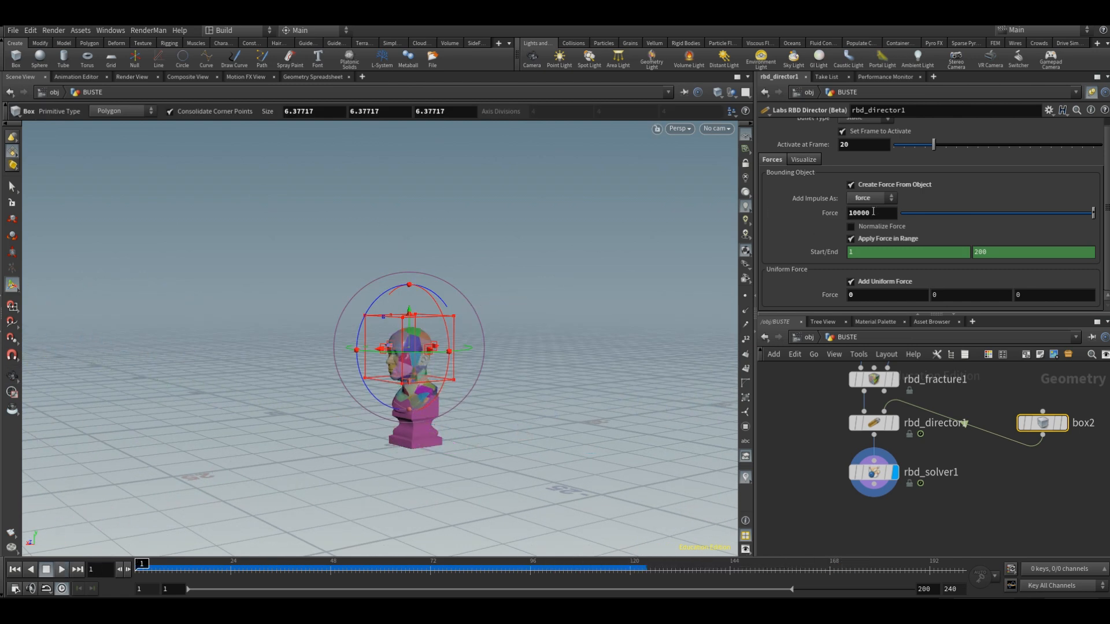
{"action": "right_click", "coordinate": [824, 255]}
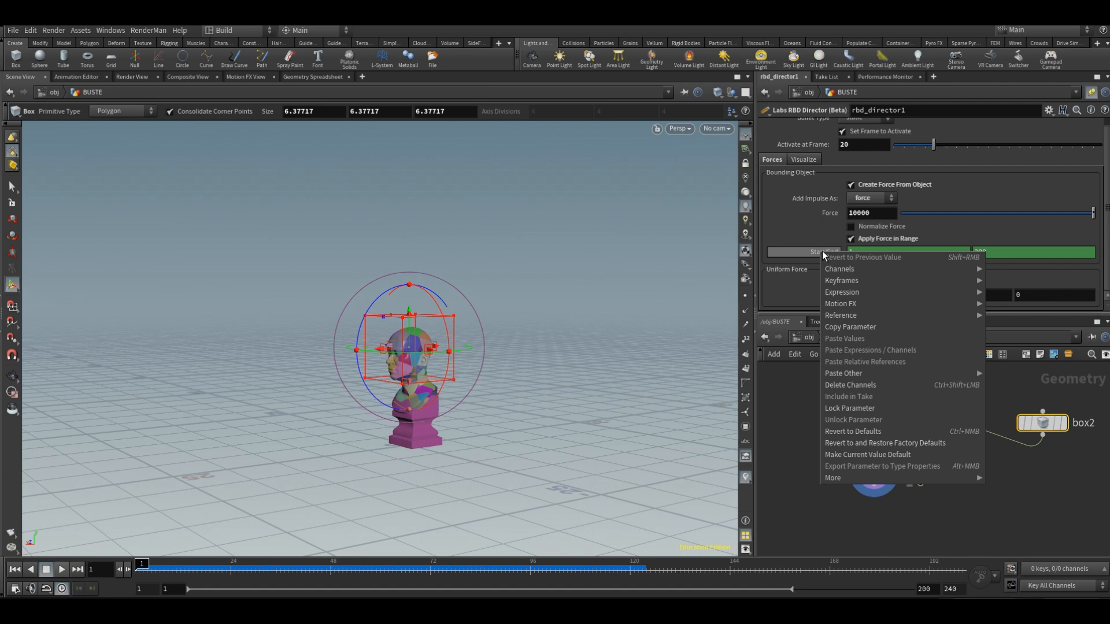
{"action": "left_click", "coordinate": [864, 386]}
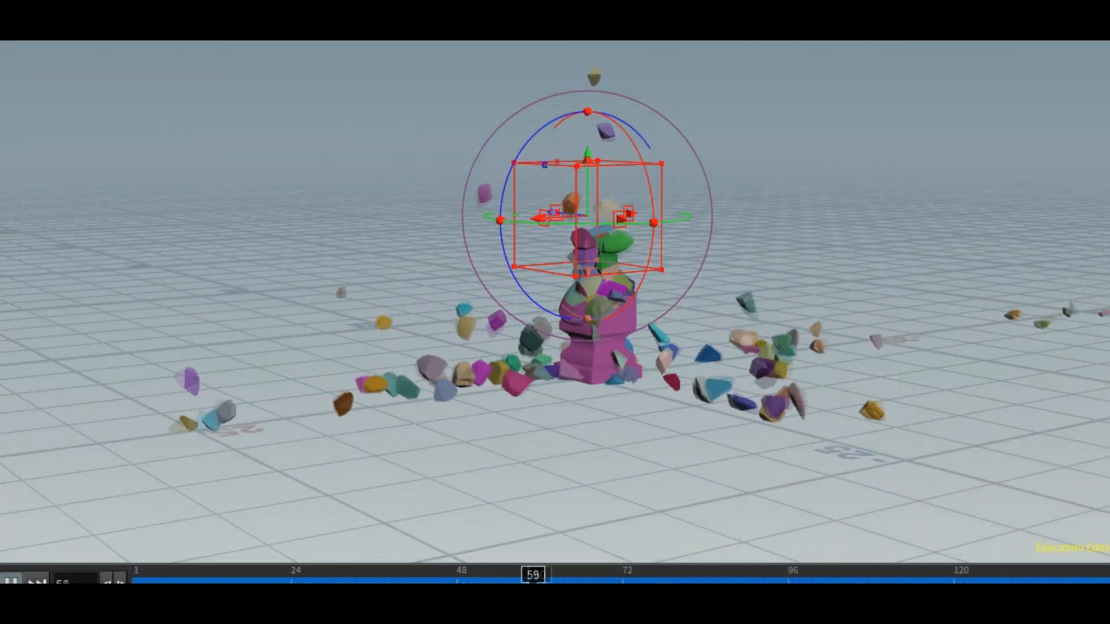
{"action": "left_click_drag", "start_coordinate": [720, 381], "coordinate": [833, 350], "text": "alt"}
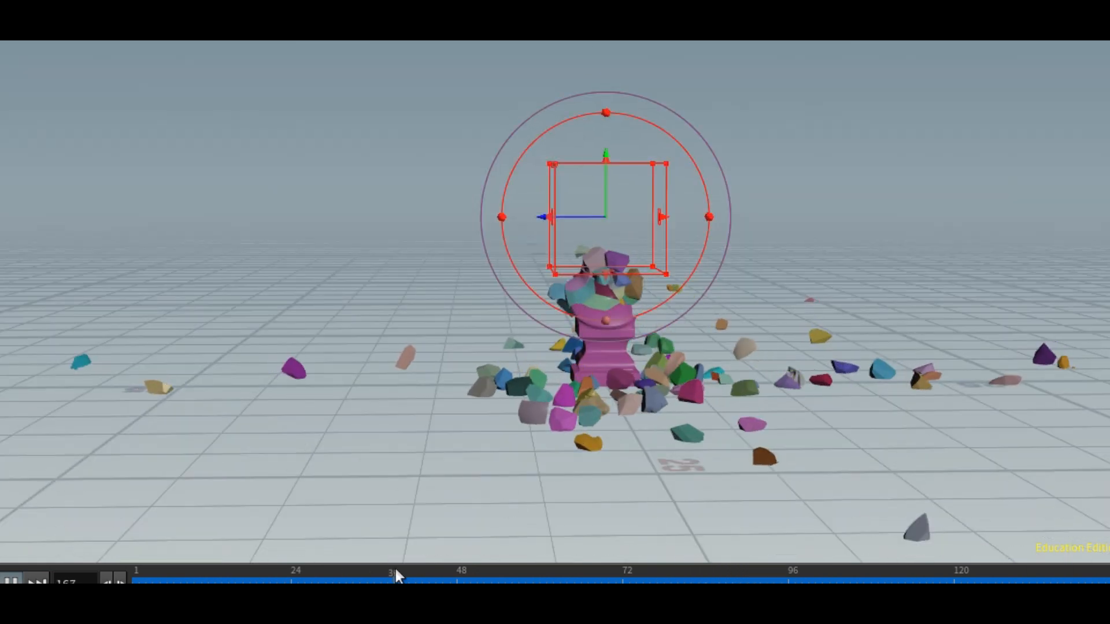